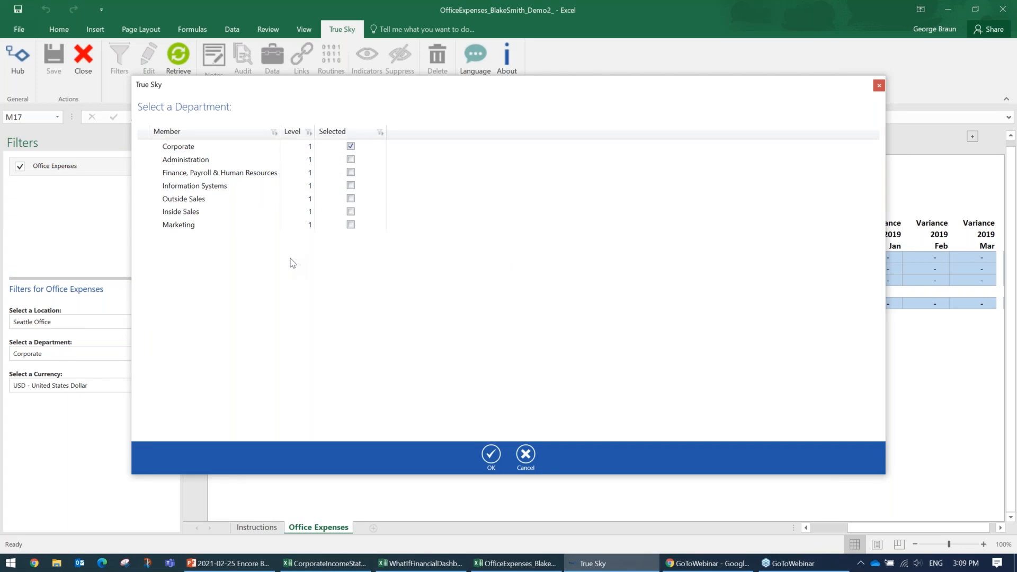
Review the department choices and the location hierarchy down to the Canadian offices in the Office Expenses filters.
left_click(878, 86)
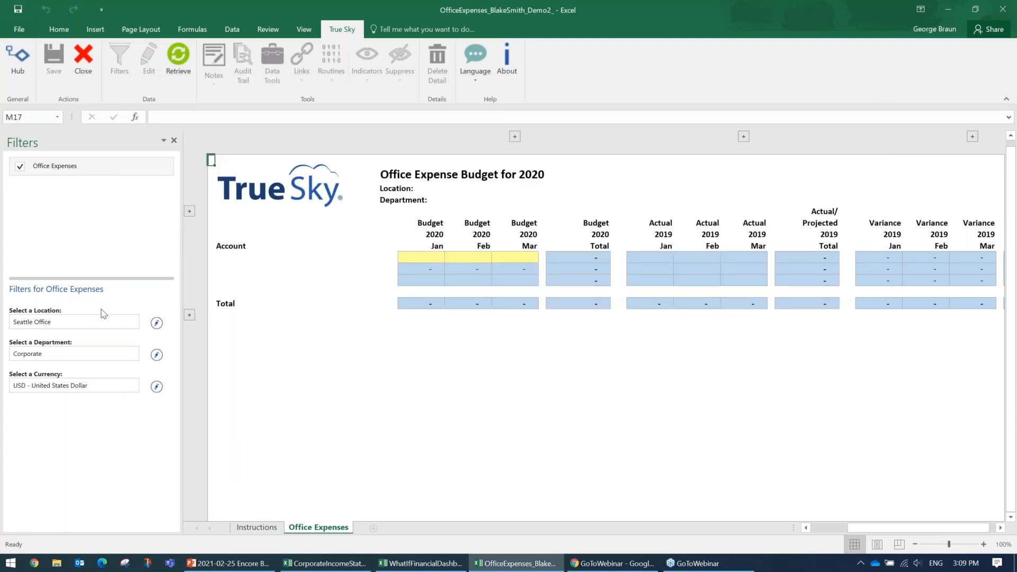
left_click(156, 323)
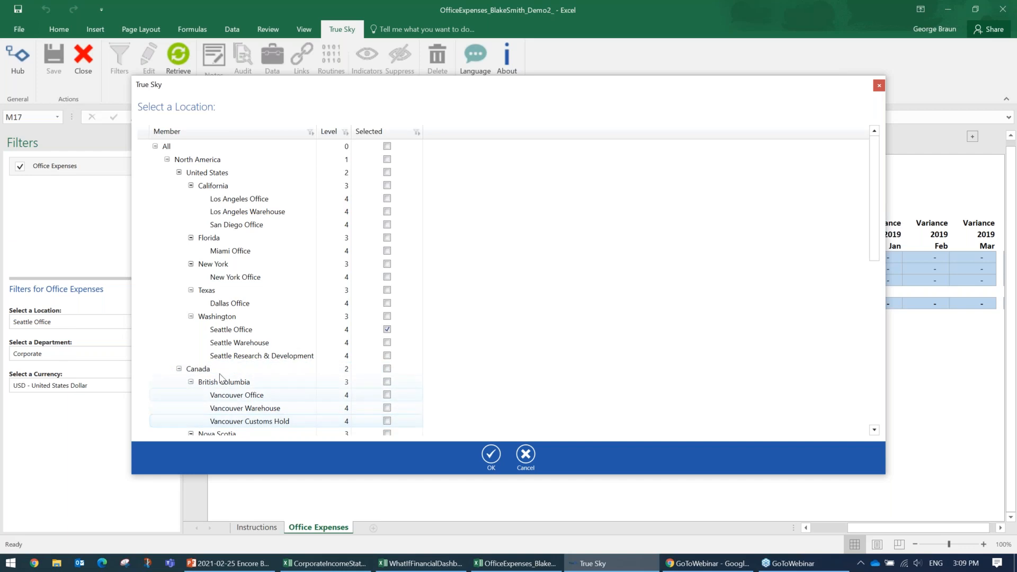
scroll(227, 391, "down", 3)
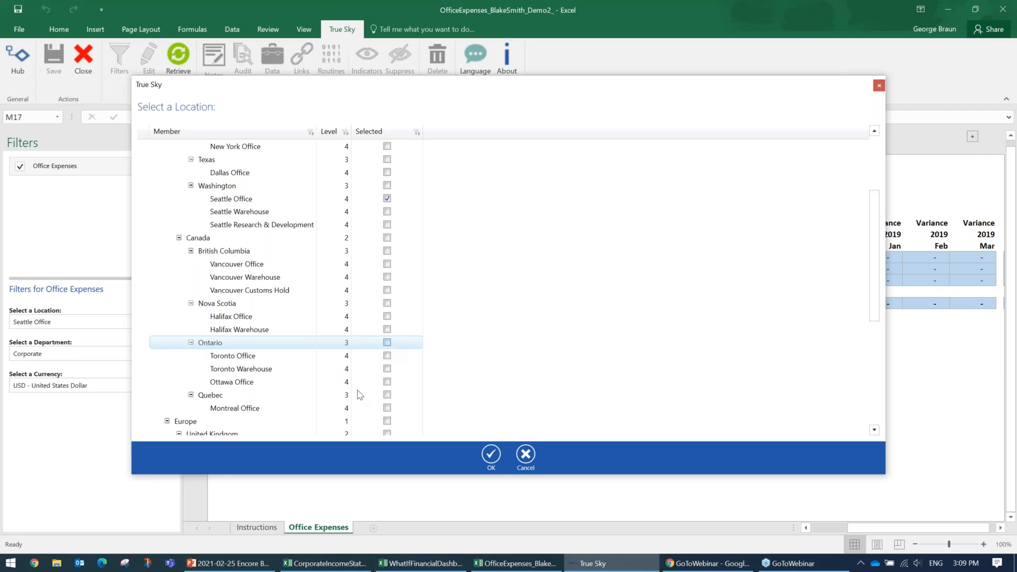
left_click(879, 85)
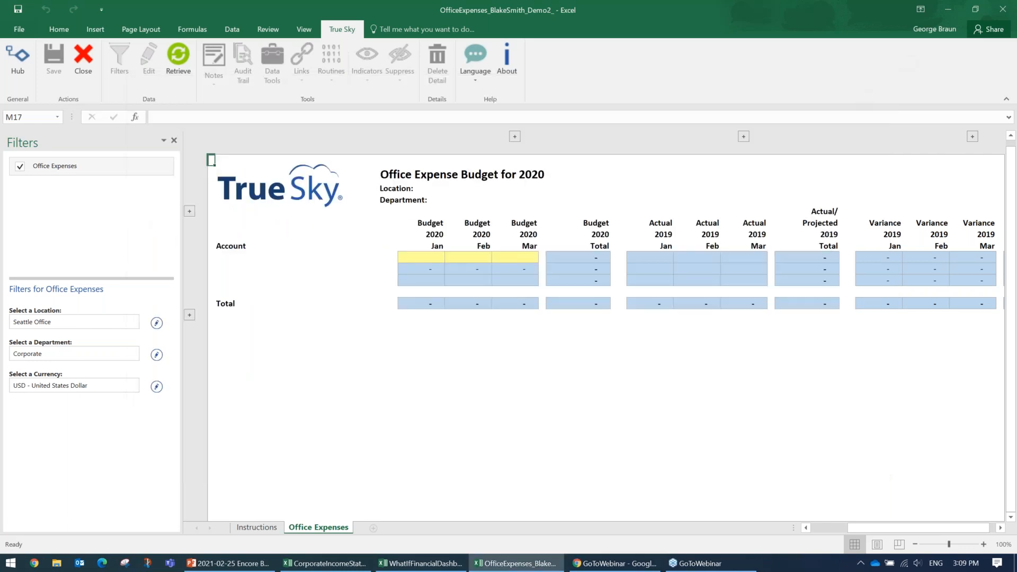
Retrieve the office expense data for Seattle Office, Corporate, in USD and close the Filters pane.
left_click(176, 59)
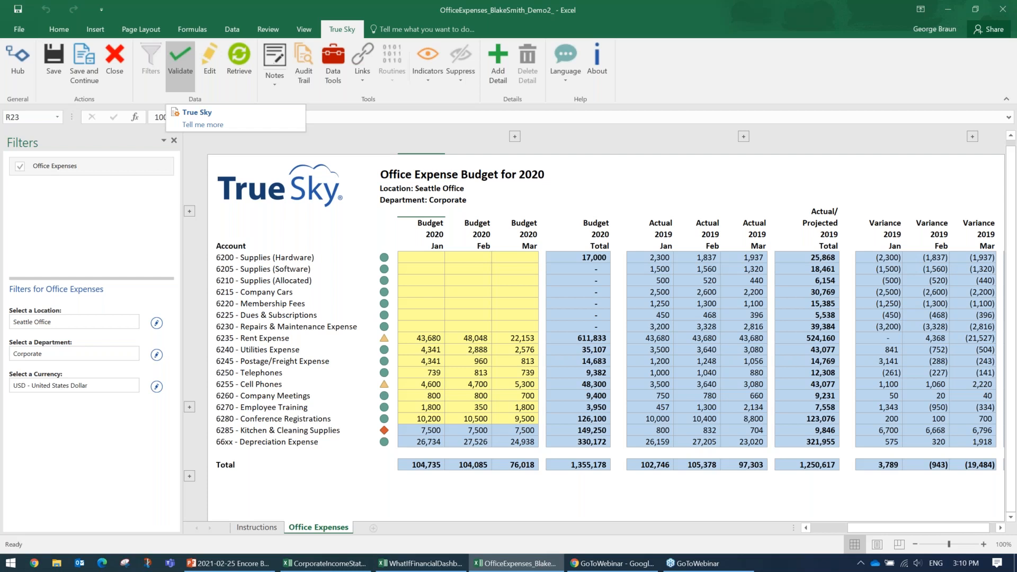
left_click(174, 140)
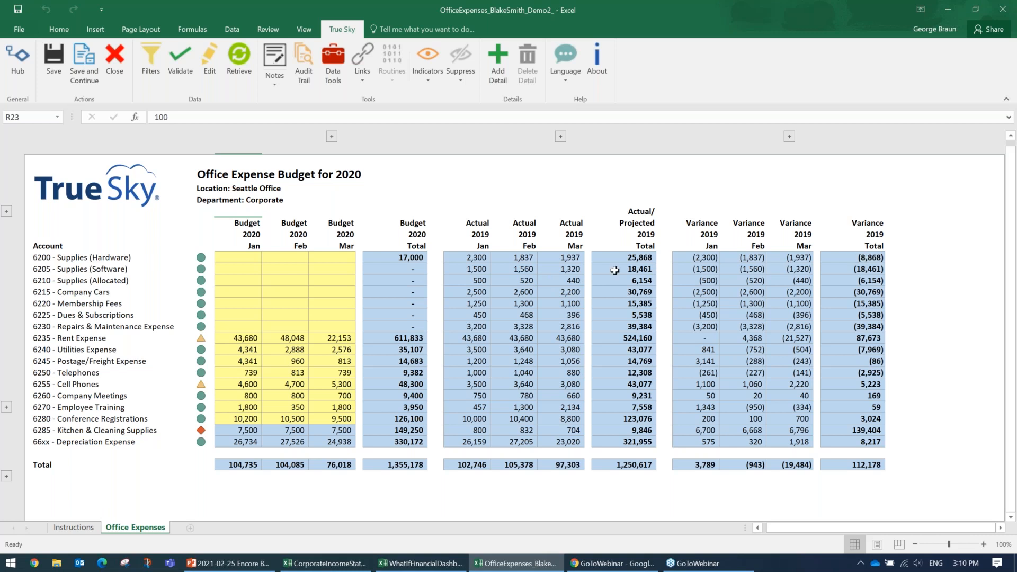
Expand the Budget 2020, Actual 2019 and Variance column groups to show every month, and return to the budget columns.
left_click(332, 137)
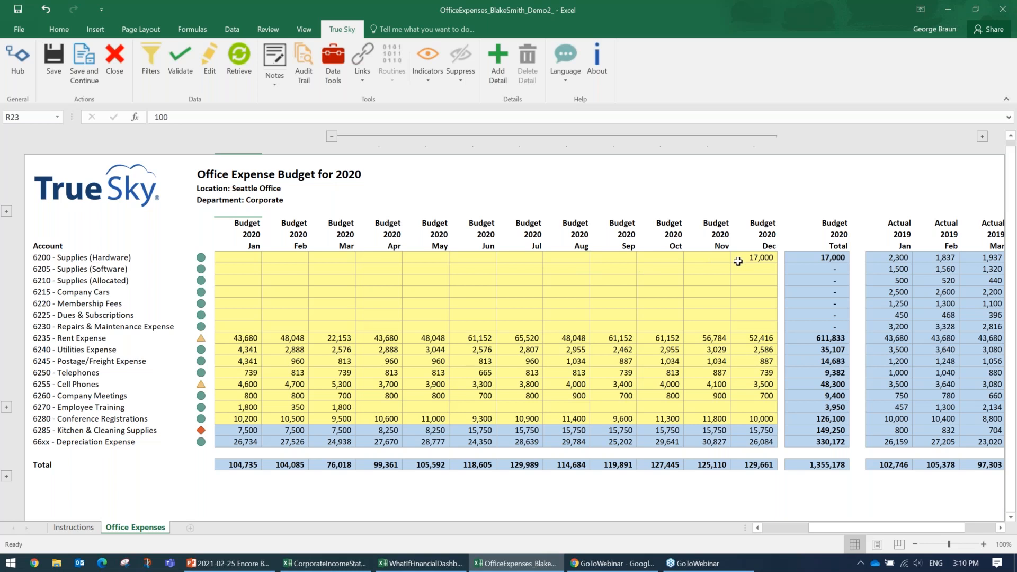
left_click_drag(866, 529, 883, 529)
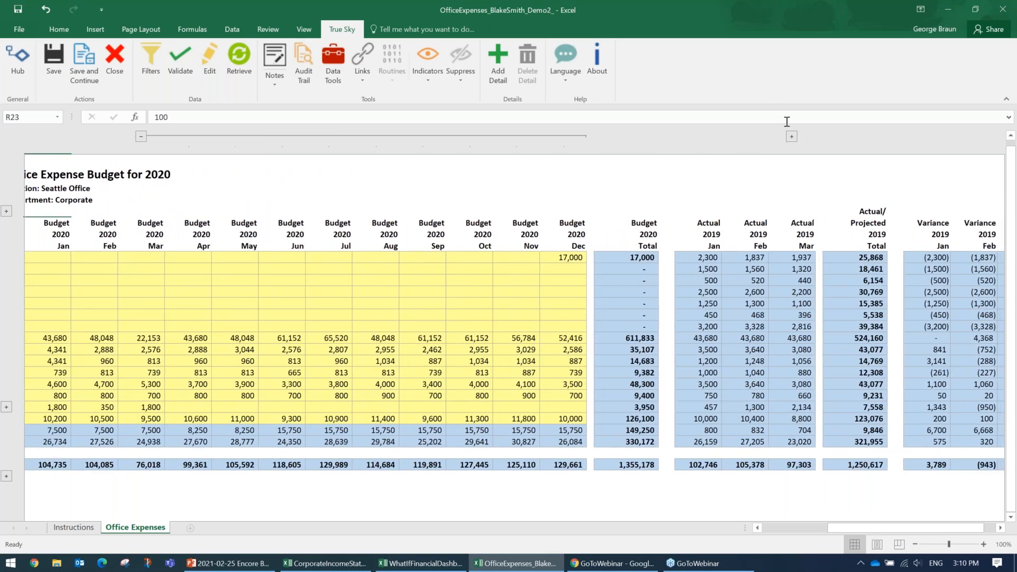
left_click(794, 136)
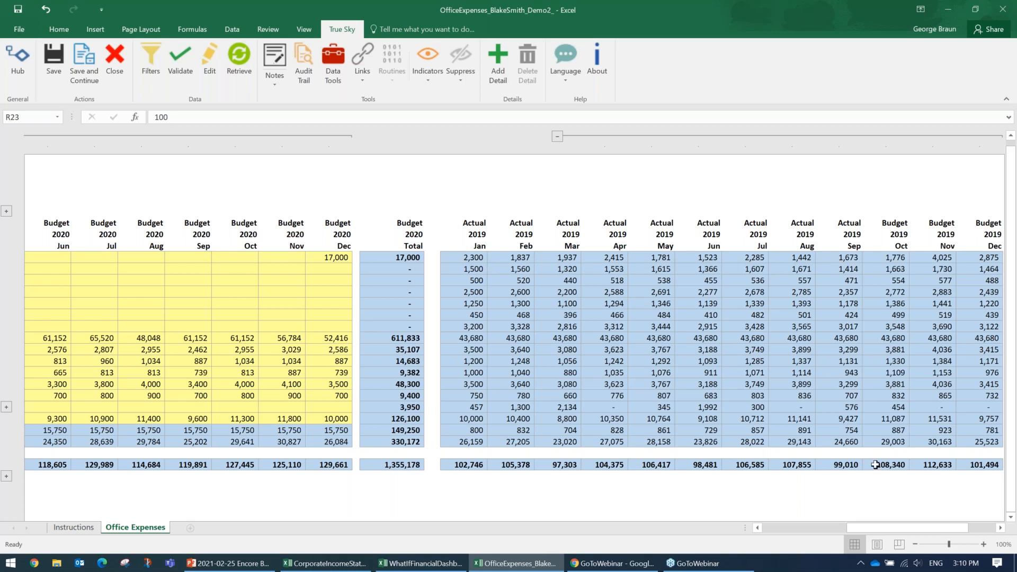
left_click_drag(880, 530, 896, 530)
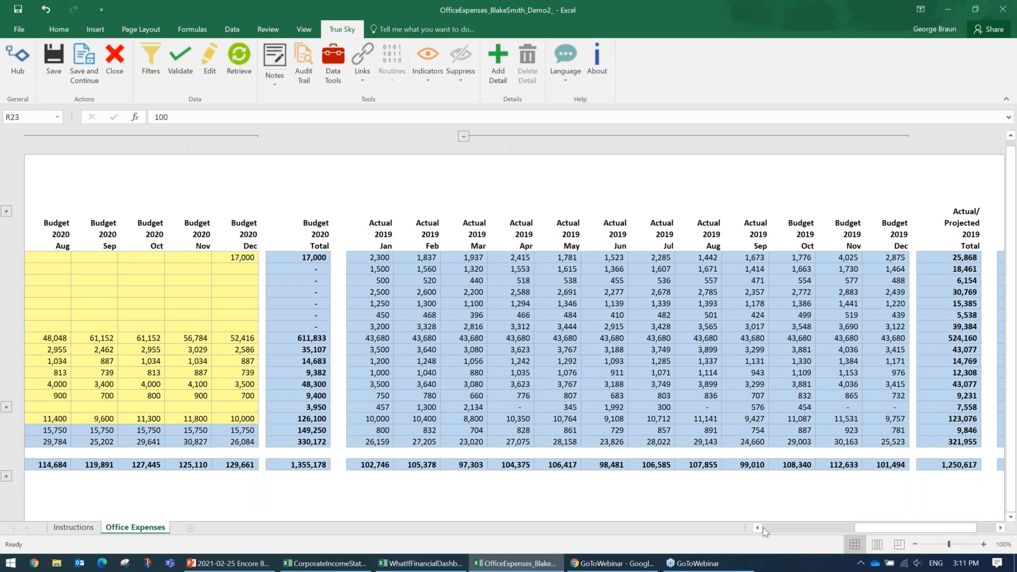
left_click_drag(916, 530, 938, 528)
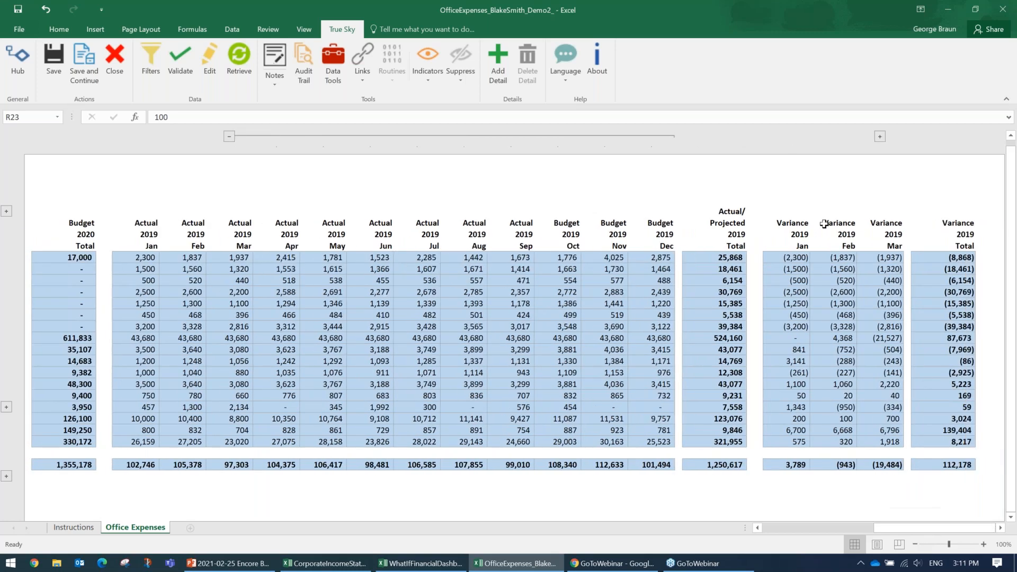
left_click(880, 137)
left_click_drag(935, 530, 796, 531)
Try to edit the January 2019 actual value for Supplies (Hardware) and dismiss the alert.
left_click(239, 258)
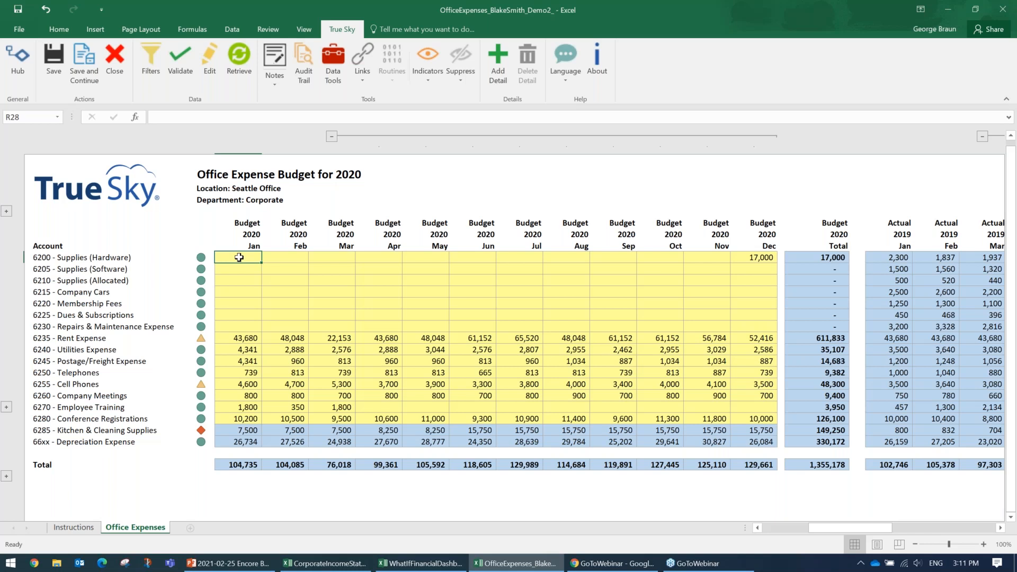
left_click(904, 258)
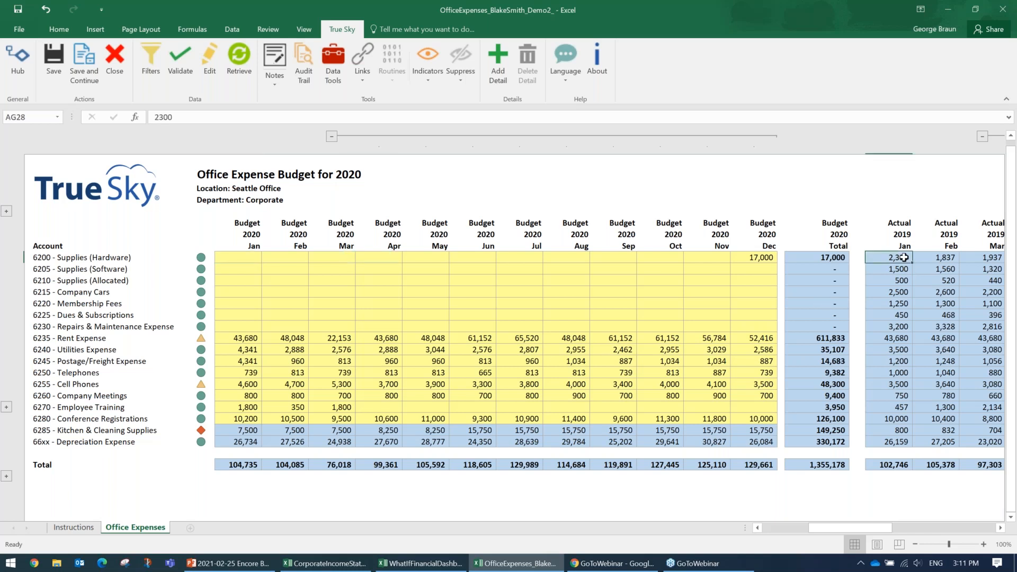
double_click(905, 258)
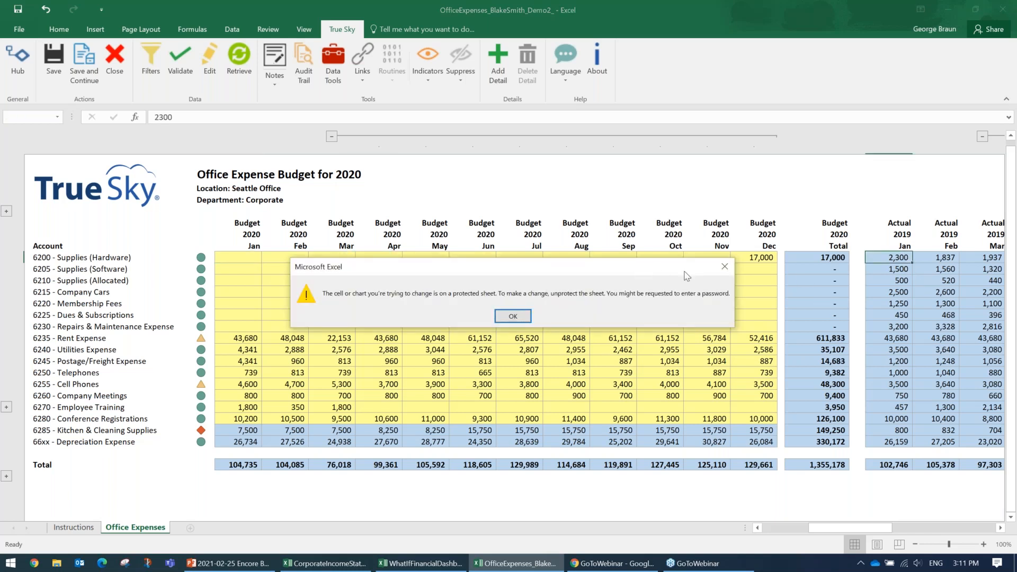
left_click(502, 317)
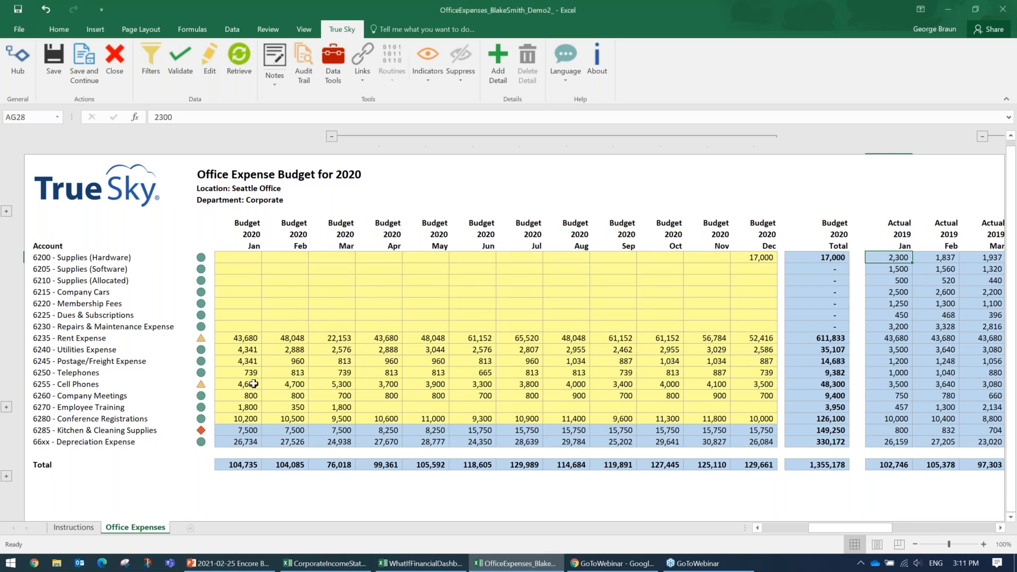
Budget 1000 for January and 2000 for February in Supplies (Hardware), and extend the series through September and down to Membership Fees.
left_click(253, 255)
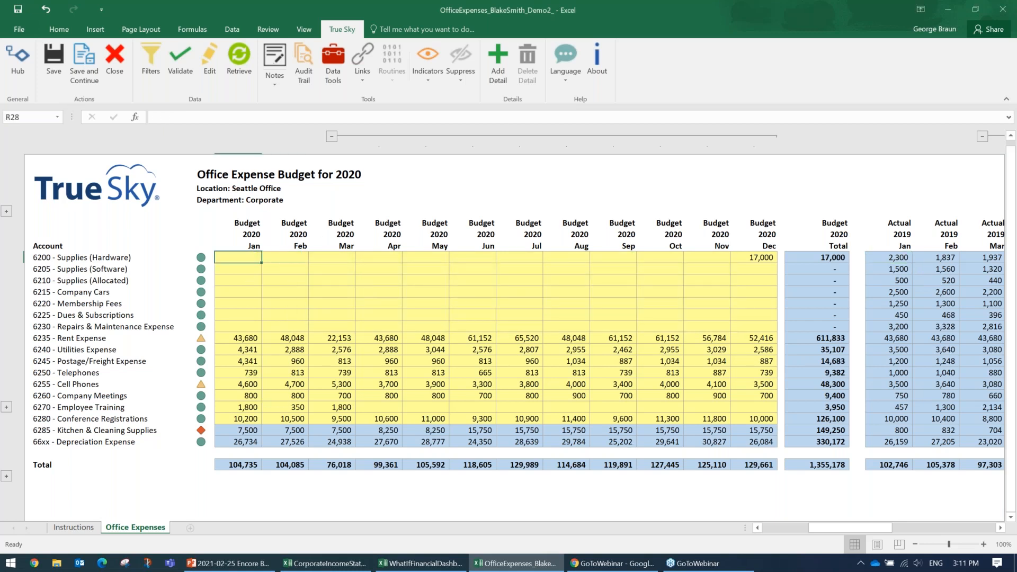
type("1000")
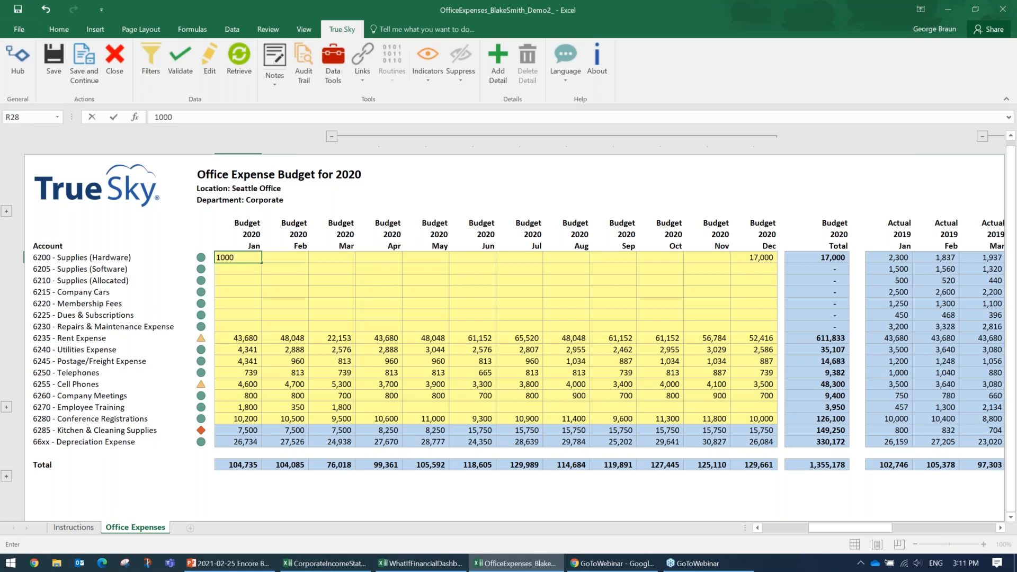
key("Tab")
type("2000")
key("Tab")
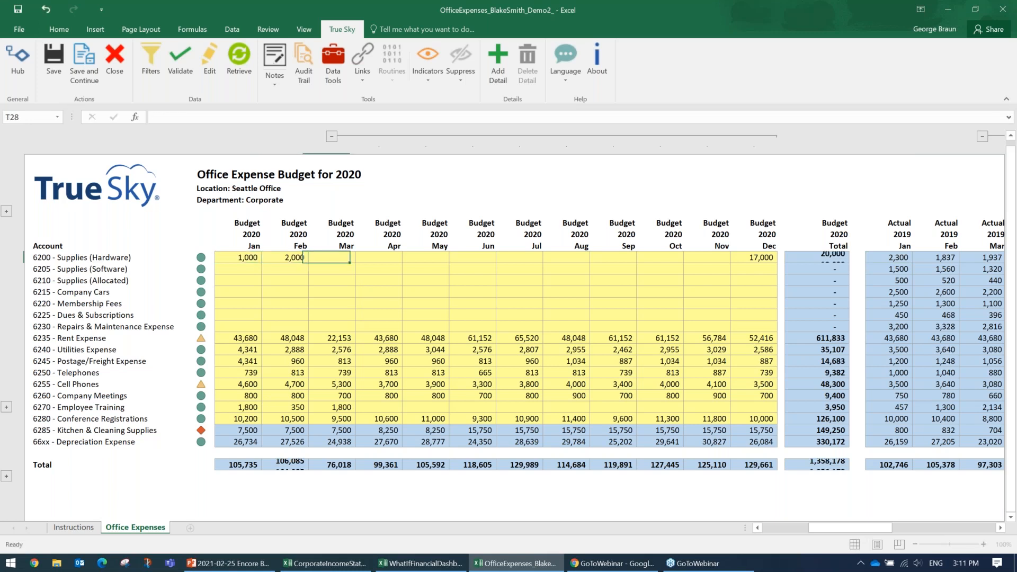
left_click_drag(245, 257, 637, 306)
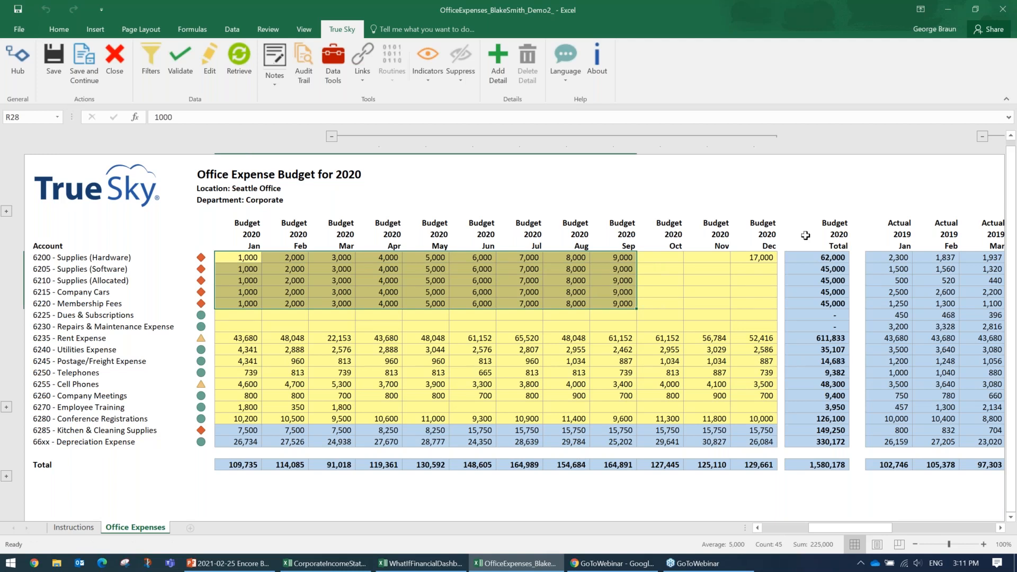
In the December Supplies (Allocated) budget cell, enter a formula adding September Supplies (Hardware) and July Company Cars.
left_click(749, 281)
type("=")
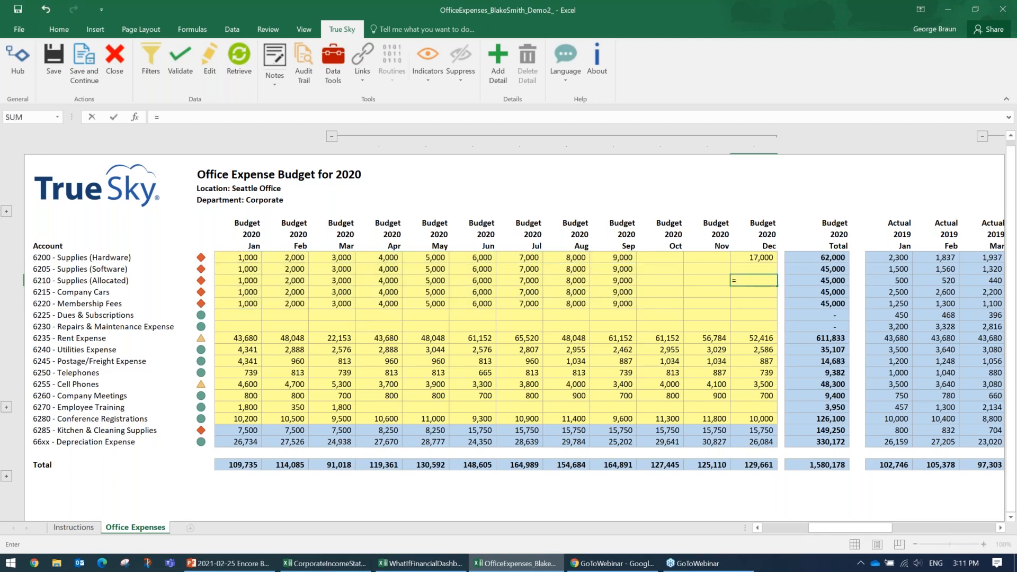
left_click(630, 258)
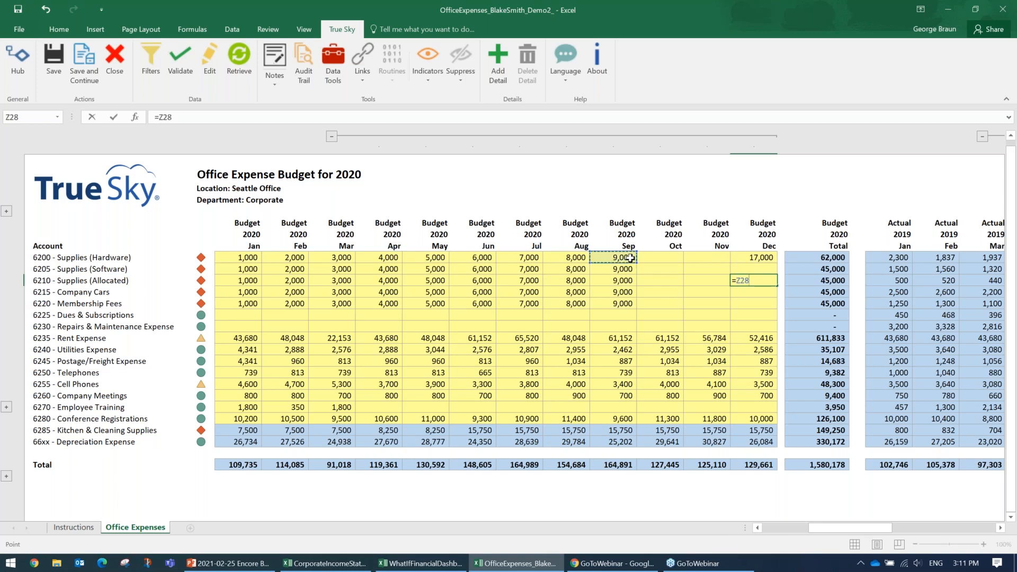
type("+")
left_click(524, 292)
key("Return")
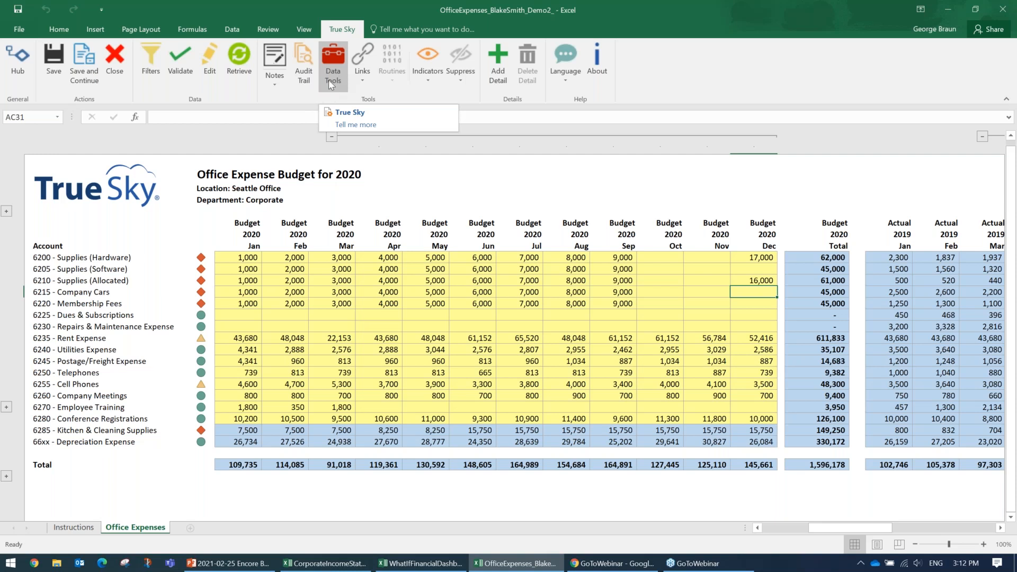
With Data Tools, increase these budget cells by 20 percent twice: January accounts 6200–6210, April 6210–6215, July 6205–6215 and September 6200–6205.
left_click(333, 67)
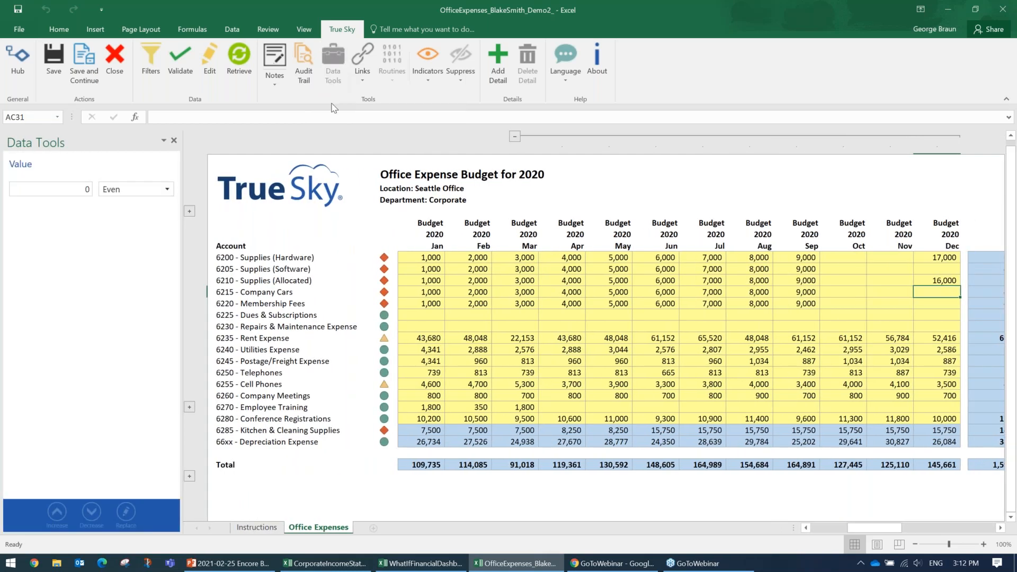
left_click(422, 258)
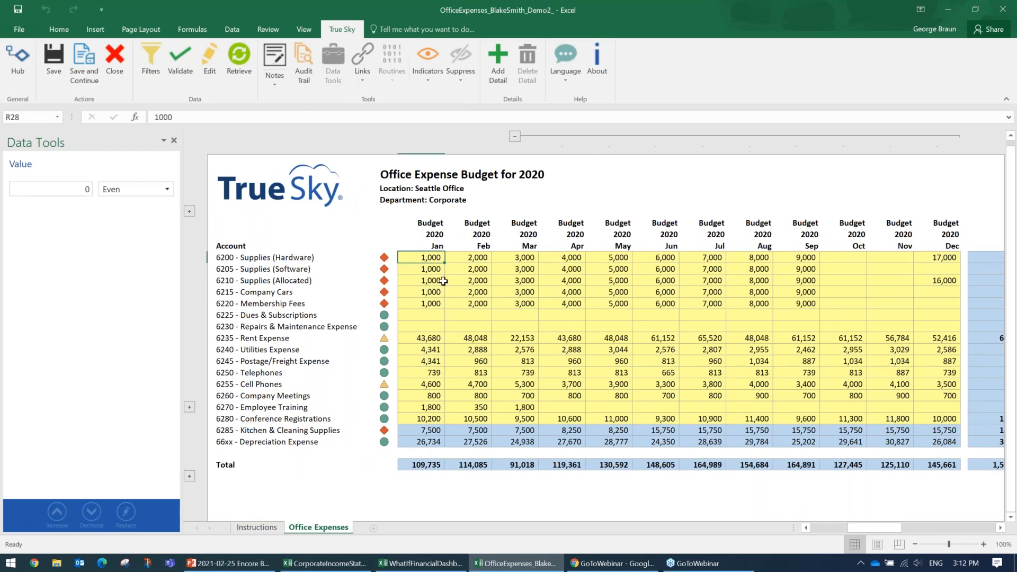
left_click(442, 282, "shift")
left_click_drag(569, 280, 583, 289)
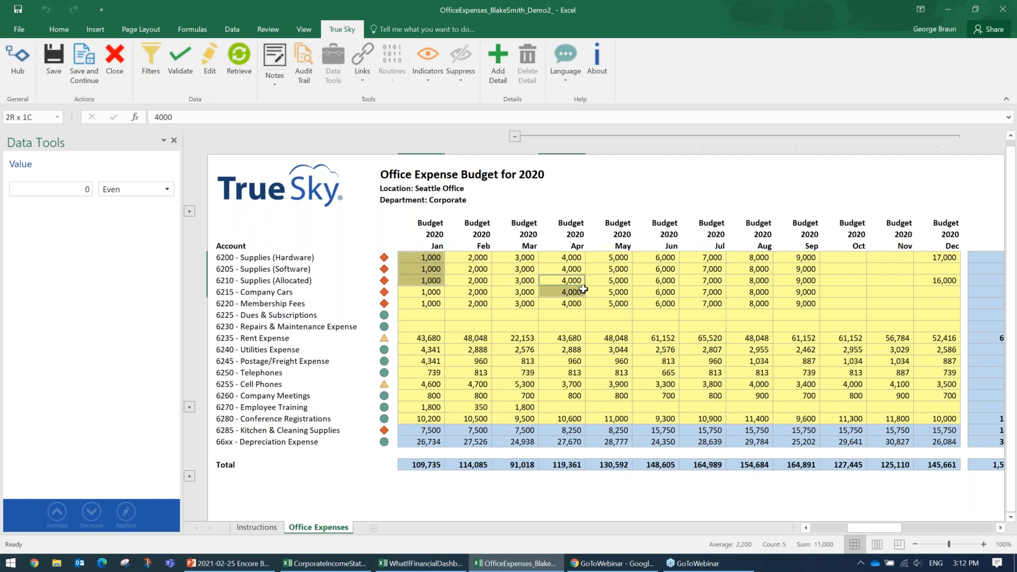
left_click_drag(715, 270, 715, 292)
left_click(804, 259, "ctrl")
left_click_drag(804, 260, 804, 269)
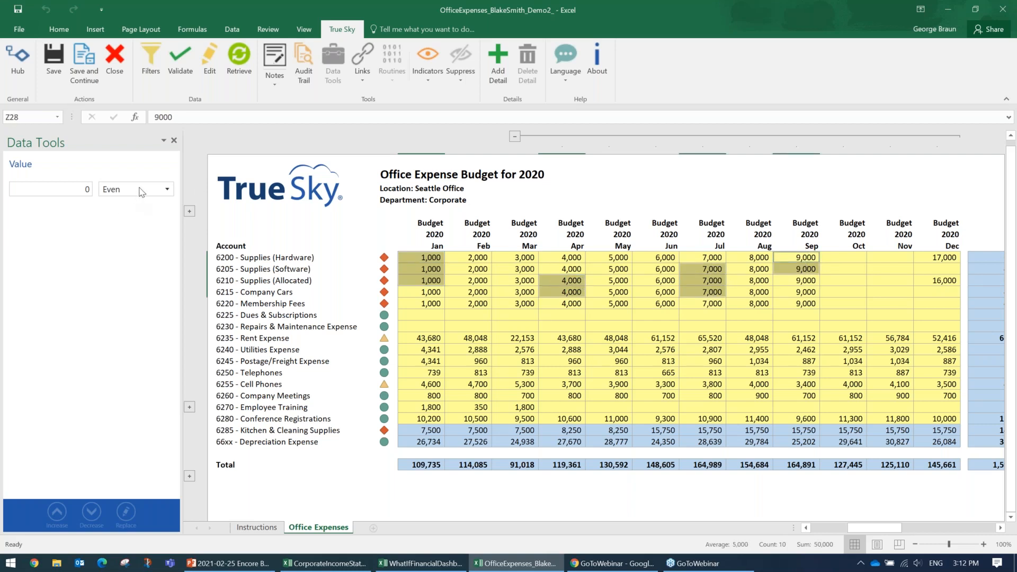
left_click(169, 192)
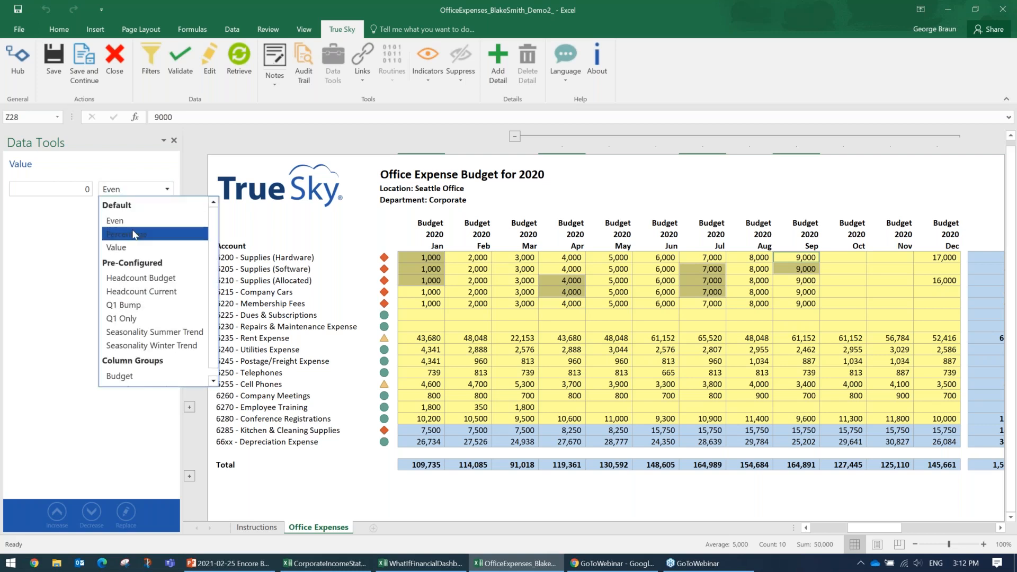
left_click(126, 234)
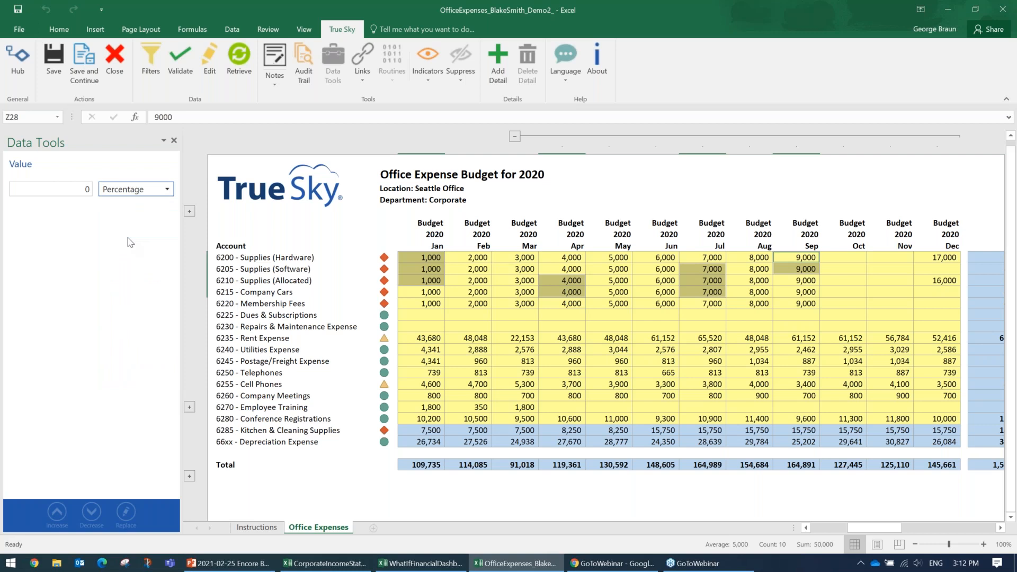
left_click(74, 188)
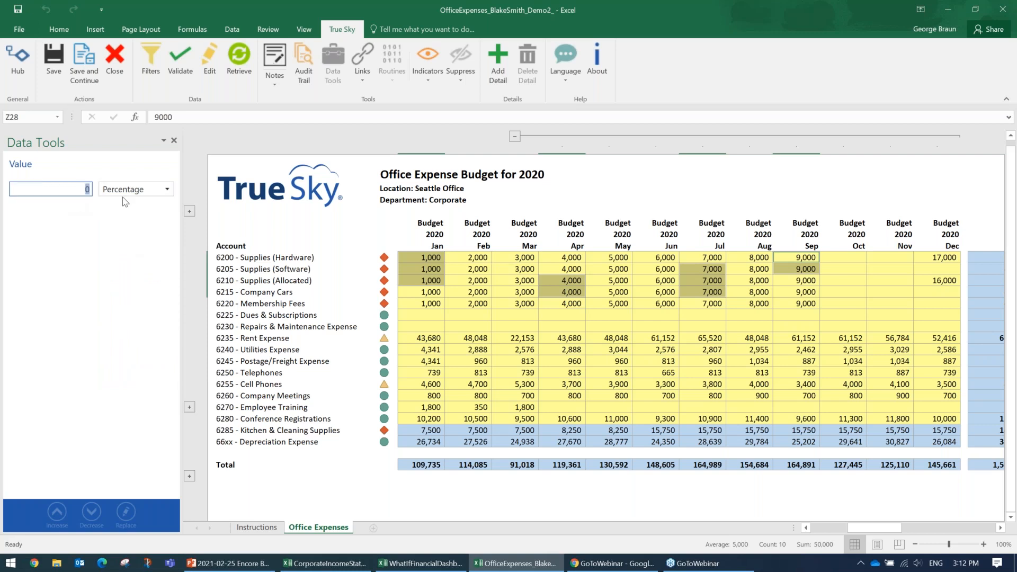
type("20")
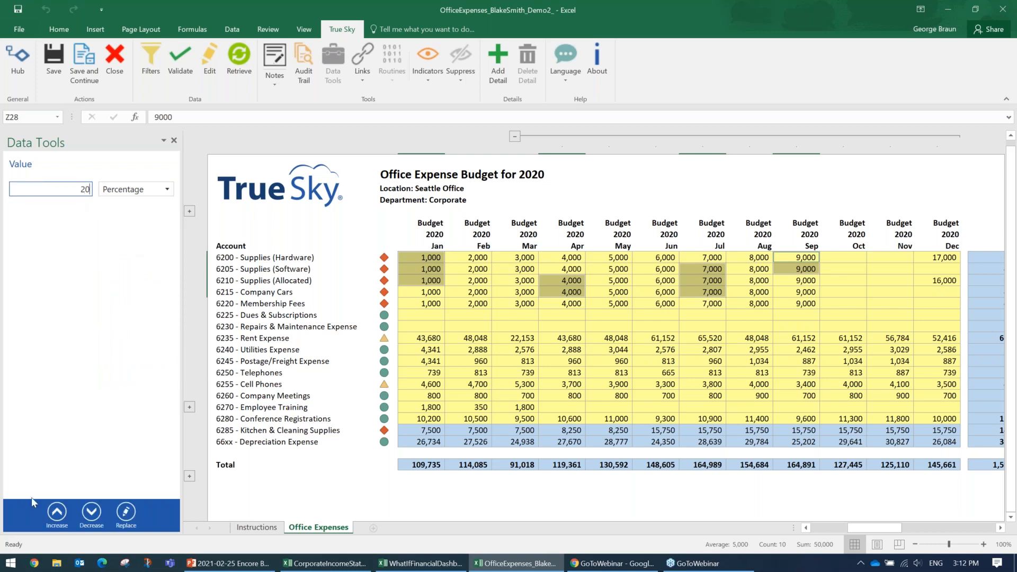
left_click(56, 511)
left_click(57, 511)
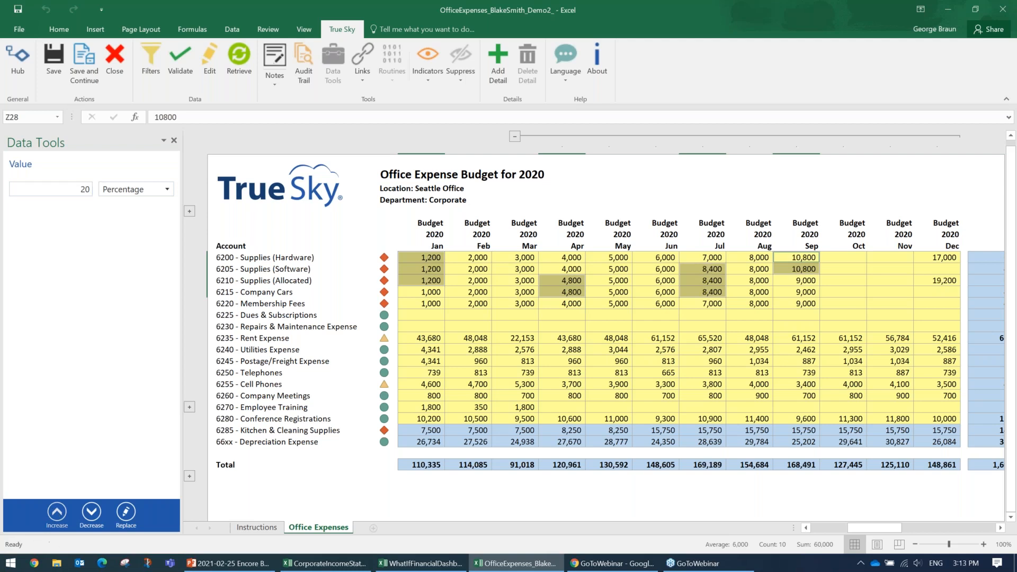
Decrease the same selected budget cells by 20 percent five times in a row.
left_click(85, 513)
left_click(84, 512)
left_click(85, 513)
left_click(85, 513)
left_click(85, 513)
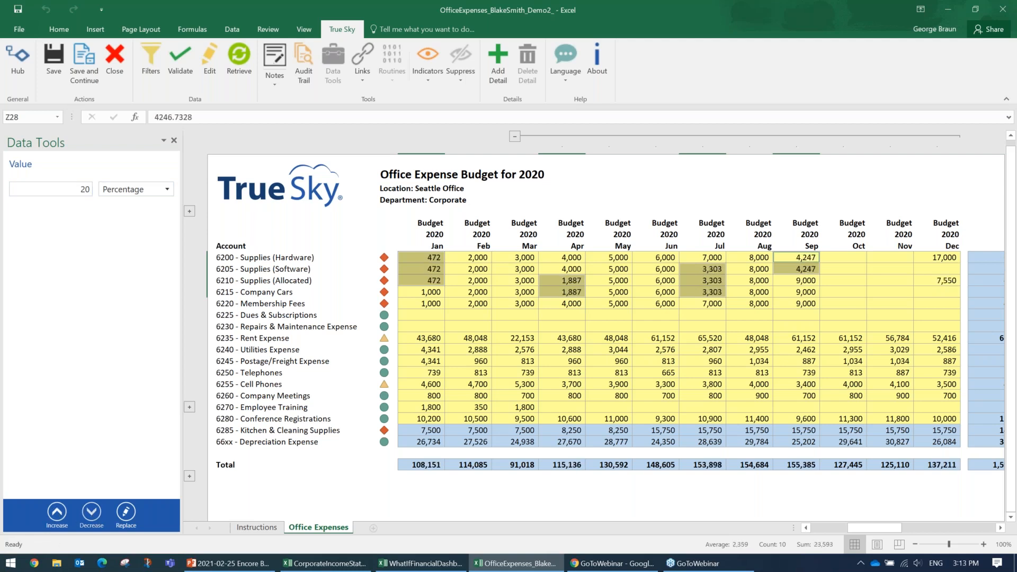
Replace the January–December Supplies (Hardware) budget with 30000 distributed by the Actual/Projected column group, and close Data Tools.
left_click(167, 190)
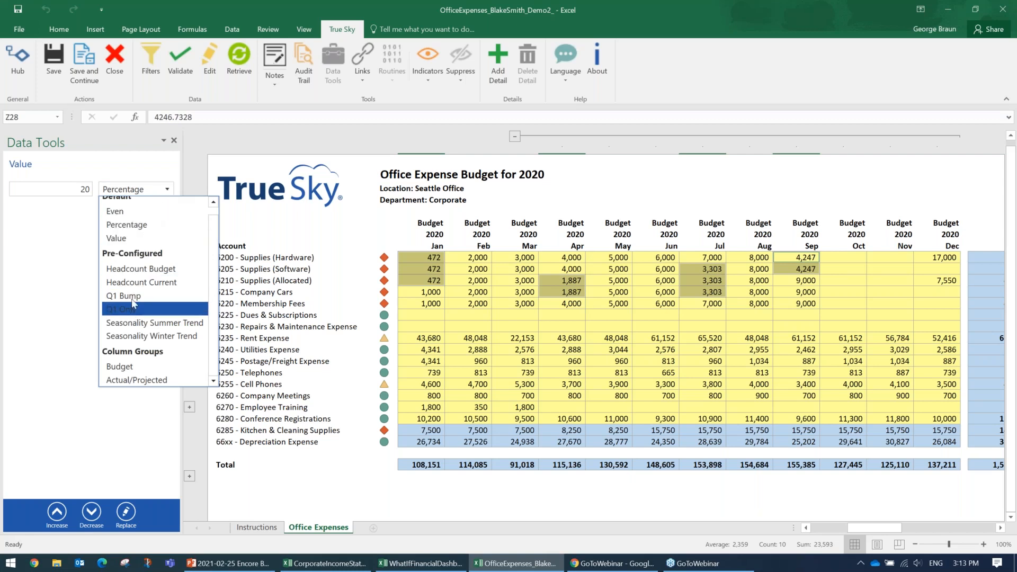
left_click_drag(417, 257, 939, 257)
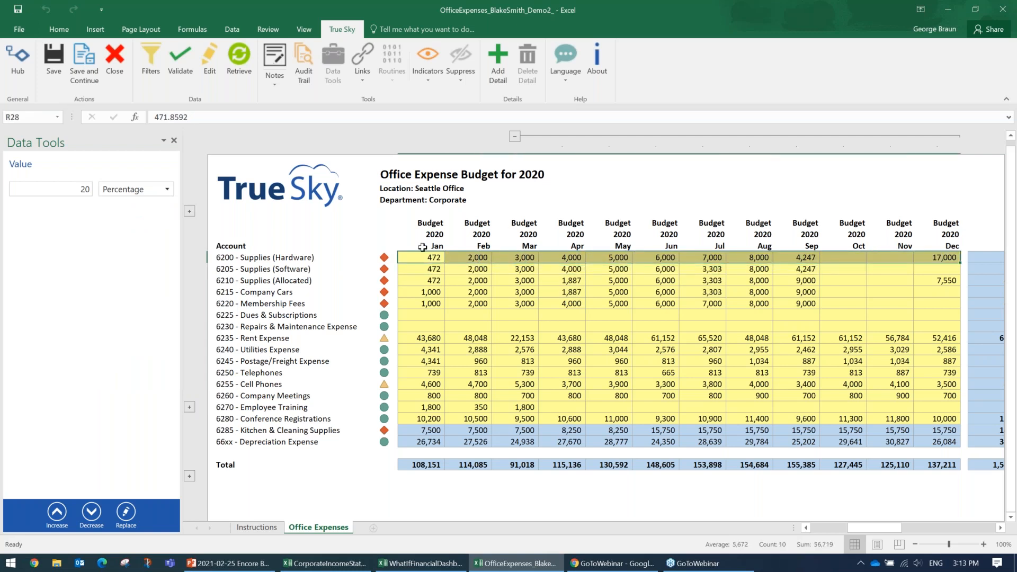
left_click(167, 191)
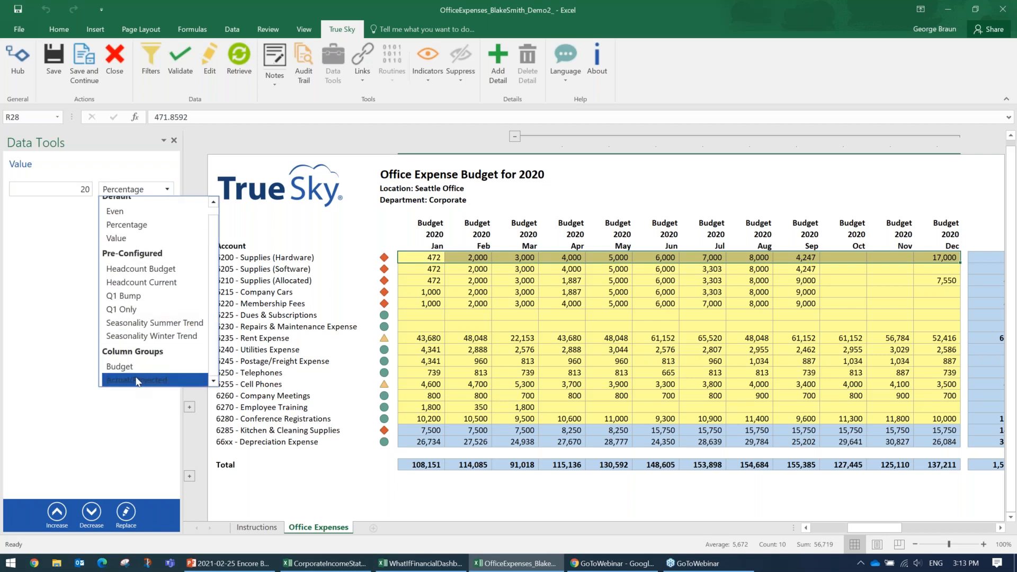
left_click(131, 380)
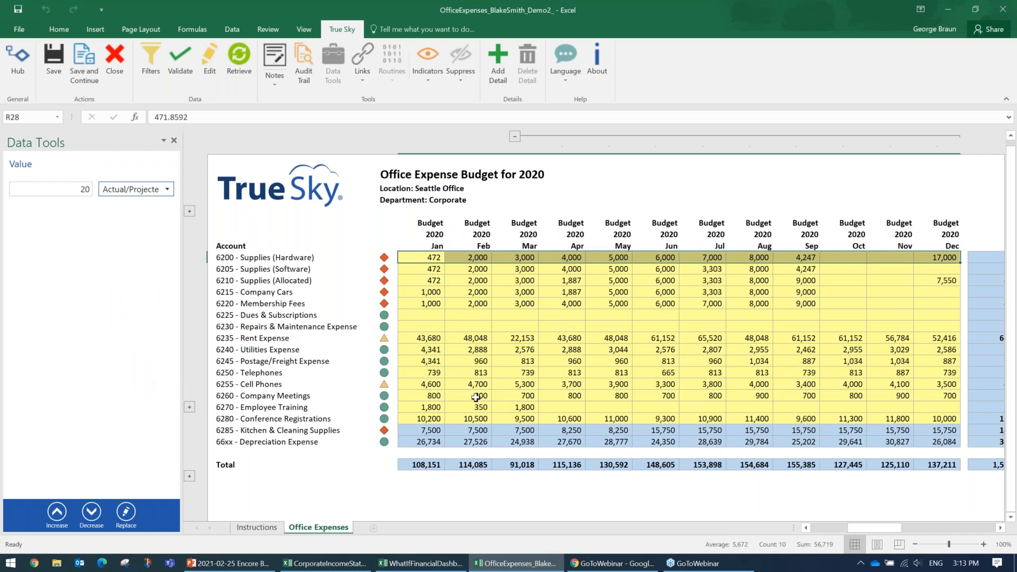
left_click_drag(861, 530, 910, 528)
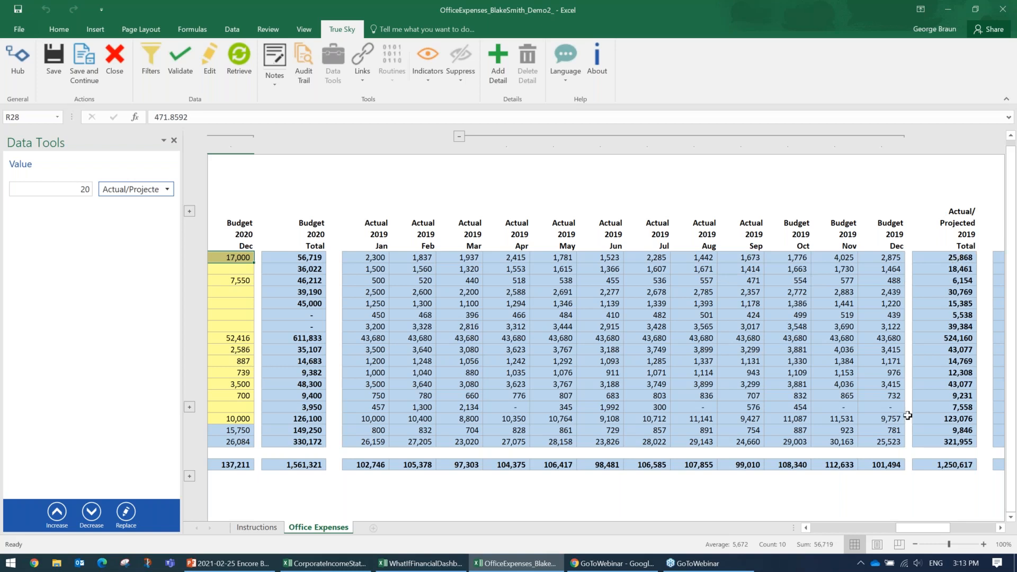
left_click_drag(914, 527, 865, 528)
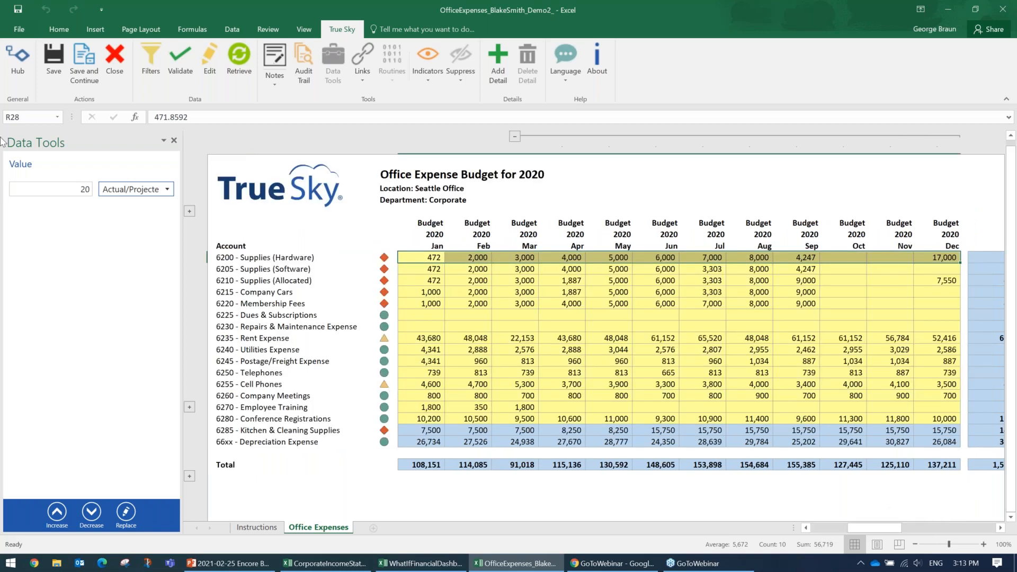
left_click_drag(77, 189, 92, 194)
type("30000")
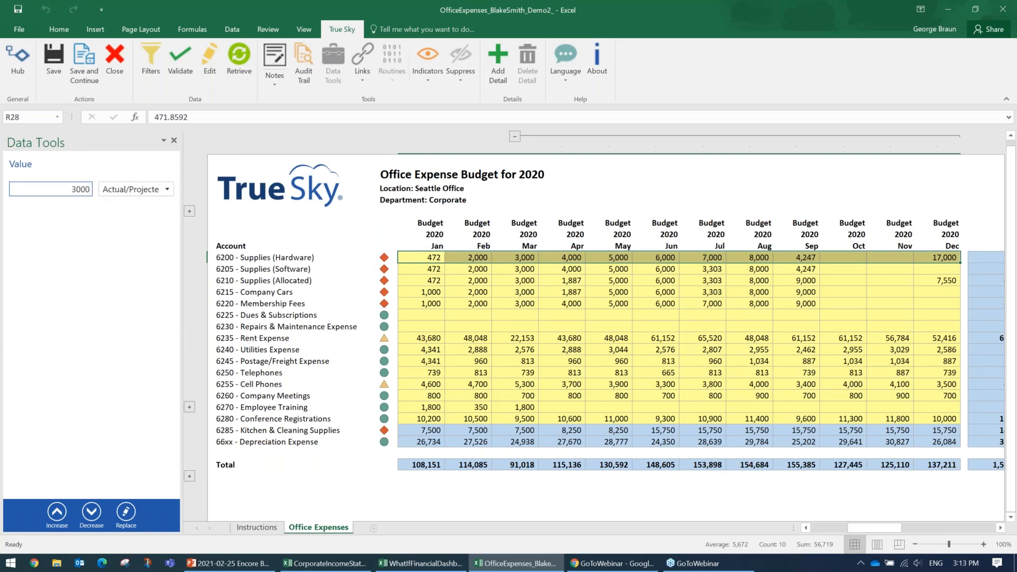
left_click(126, 512)
left_click_drag(866, 526, 860, 530)
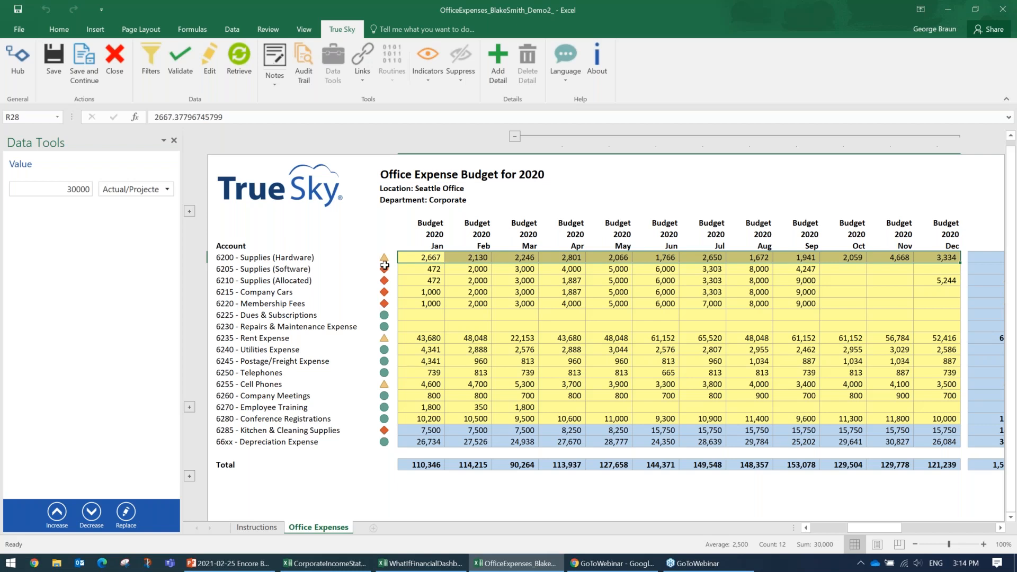
left_click(174, 141)
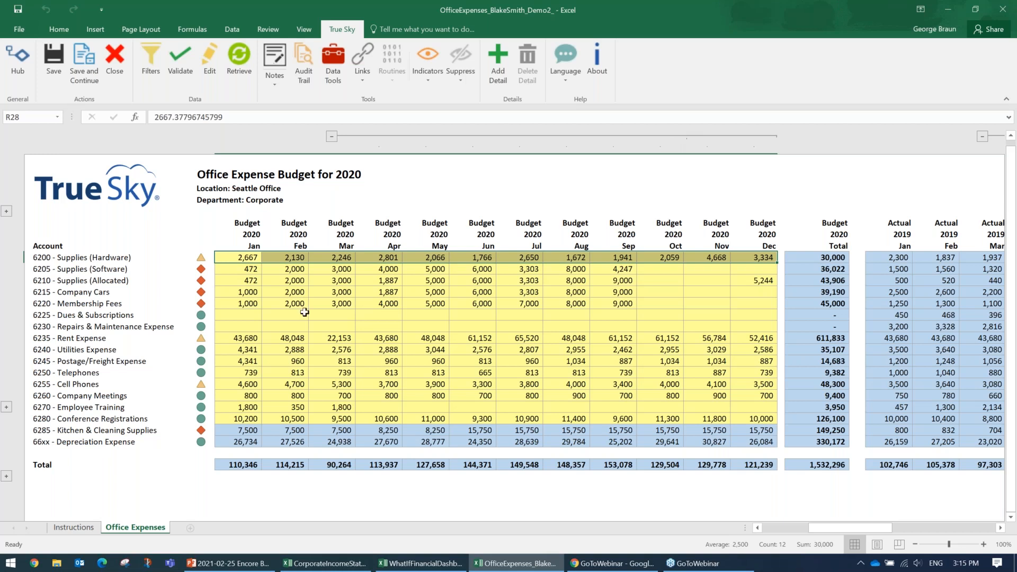
Show the notes on the January Supplies (Hardware) budget cell and view the blank new-note form without adding a note.
left_click(248, 259)
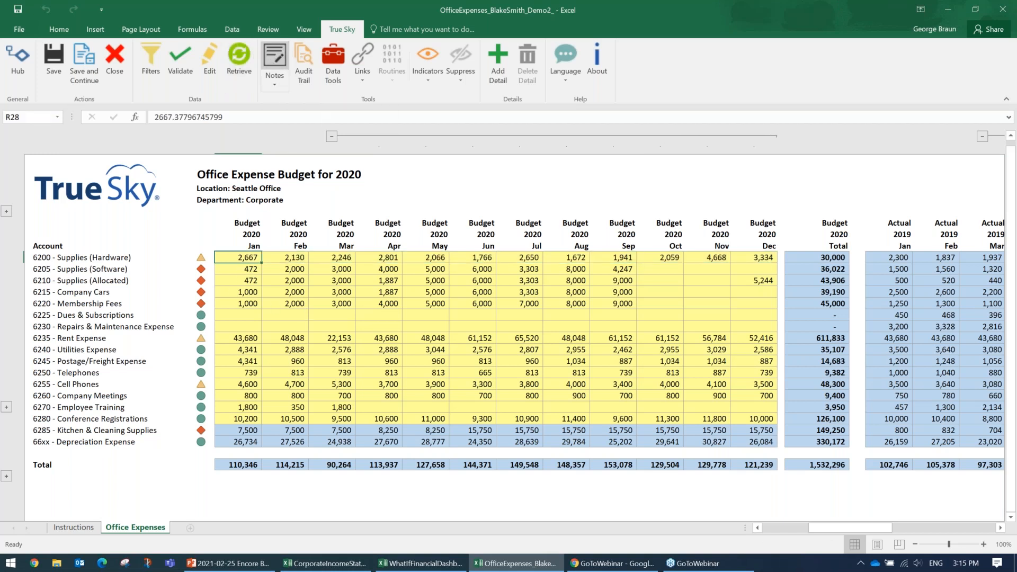
left_click(274, 64)
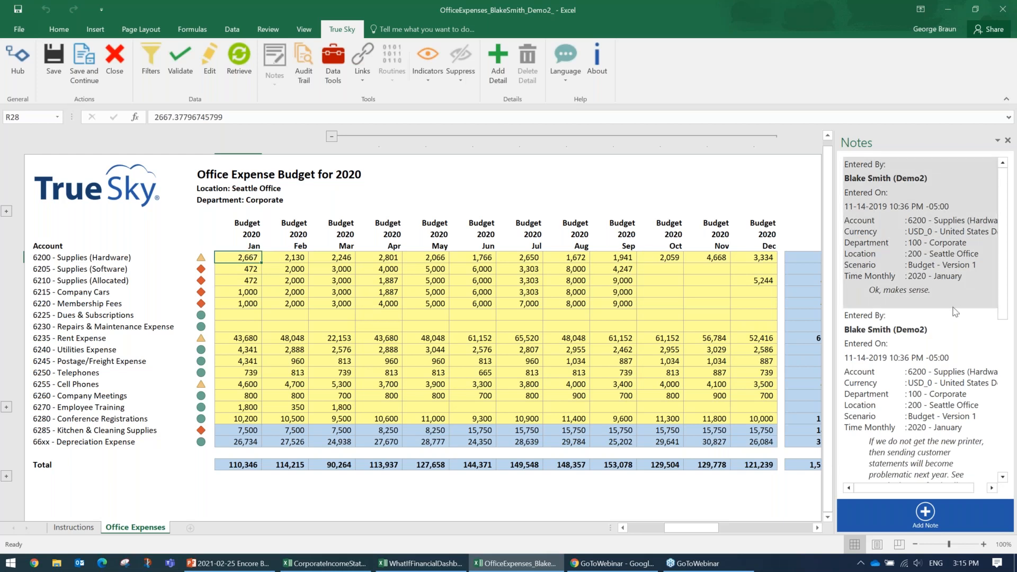
left_click(927, 513)
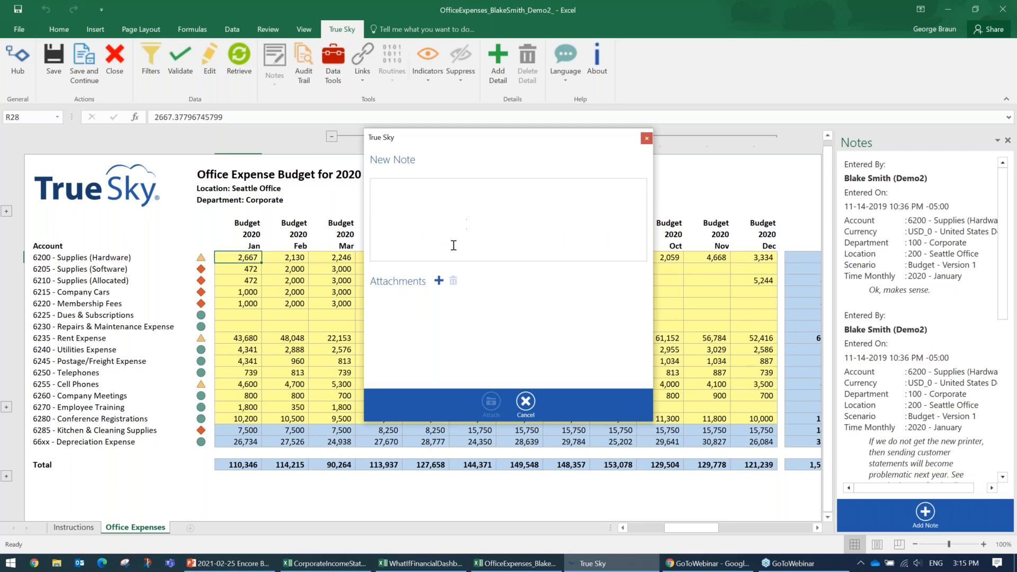
left_click(646, 139)
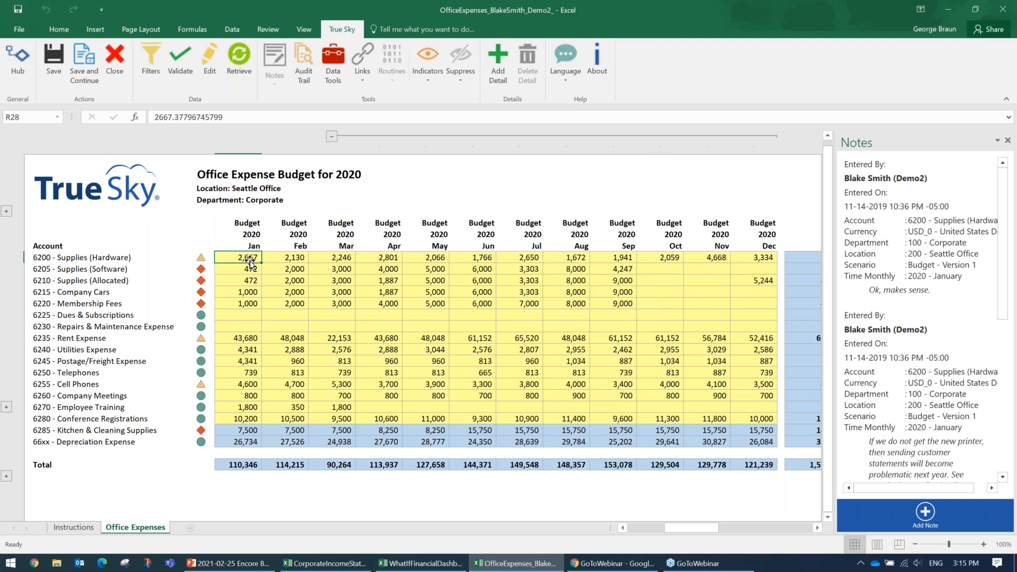
View the HardwareQuote.pdf attachment of the note about the new printer, and close the PDF and the notes.
left_click(916, 406)
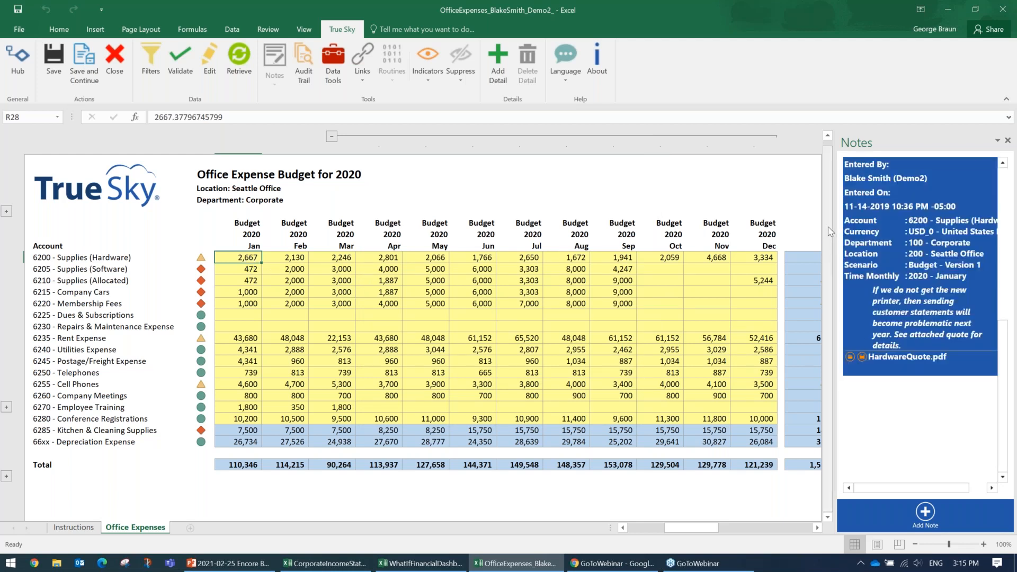
left_click(849, 359)
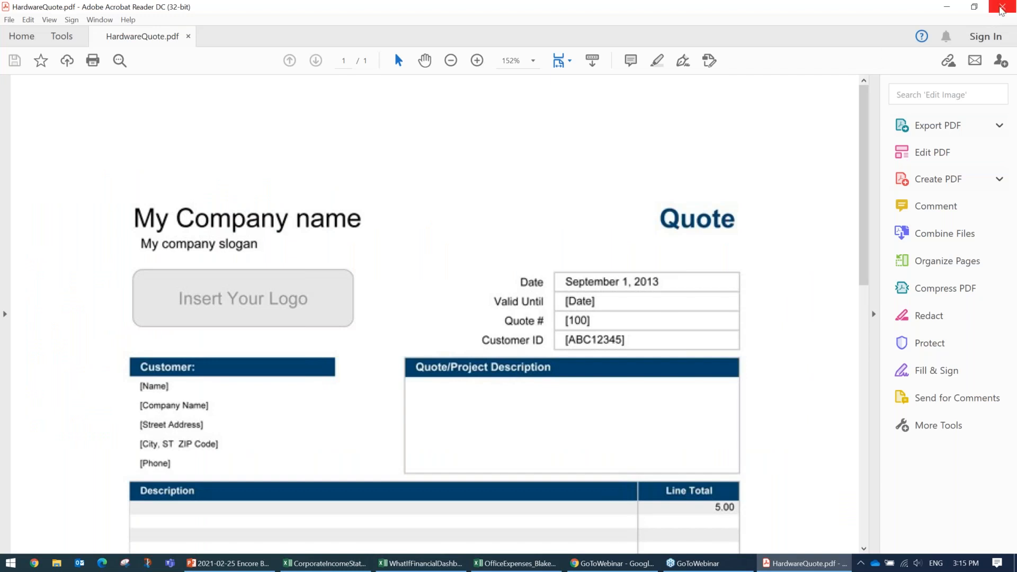
left_click(1003, 8)
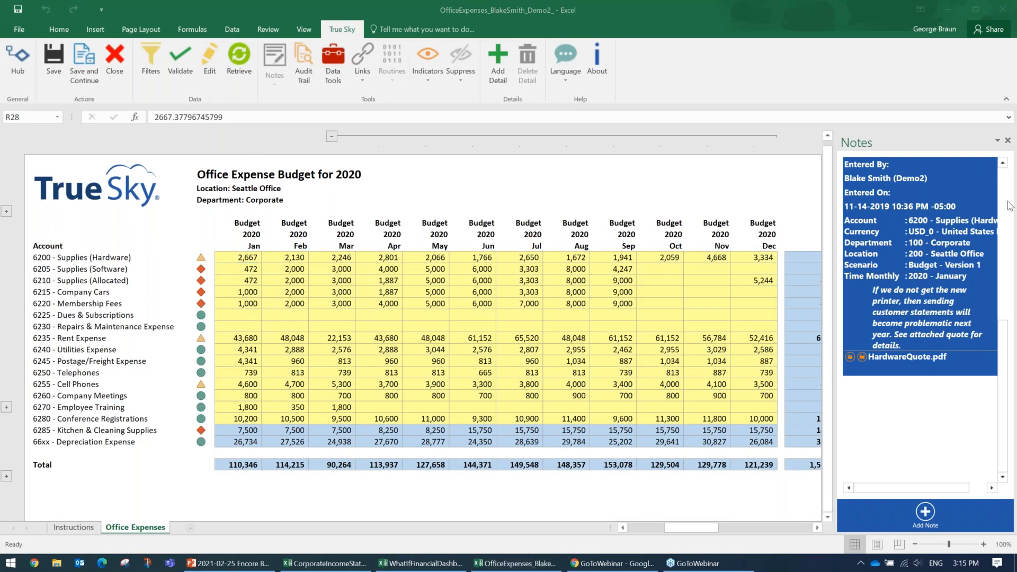
left_click(828, 244)
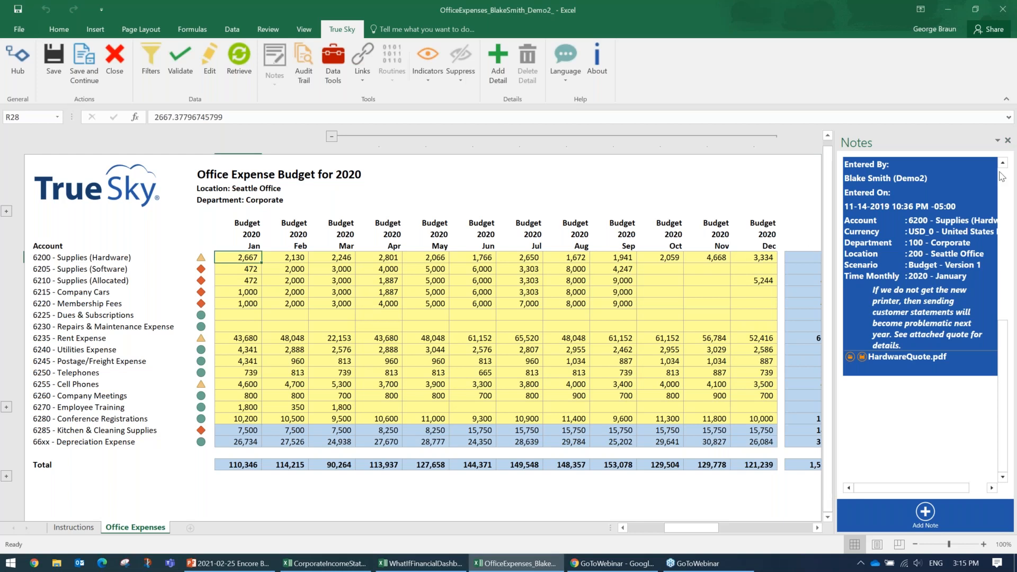
left_click(1009, 141)
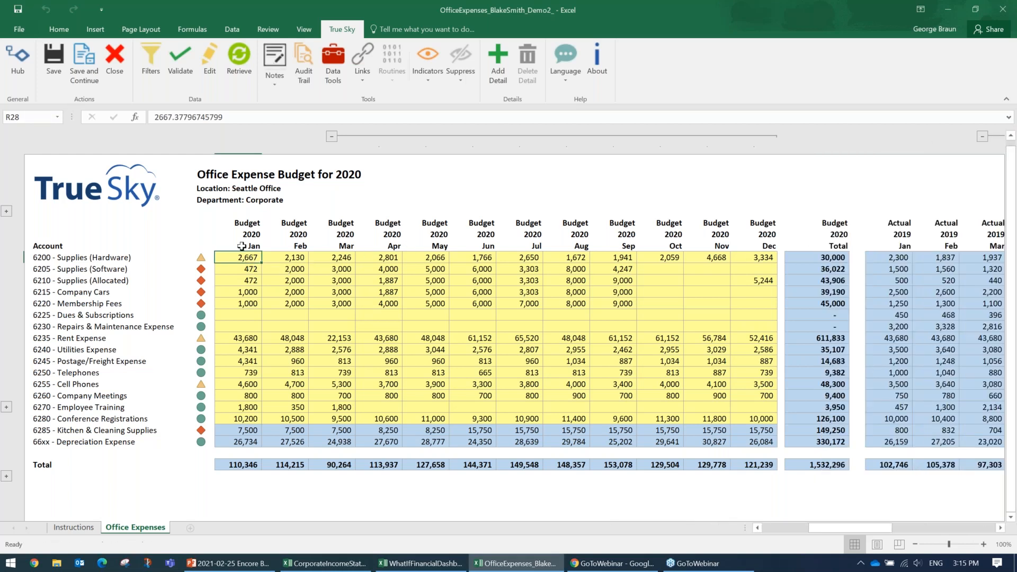
left_click(303, 62)
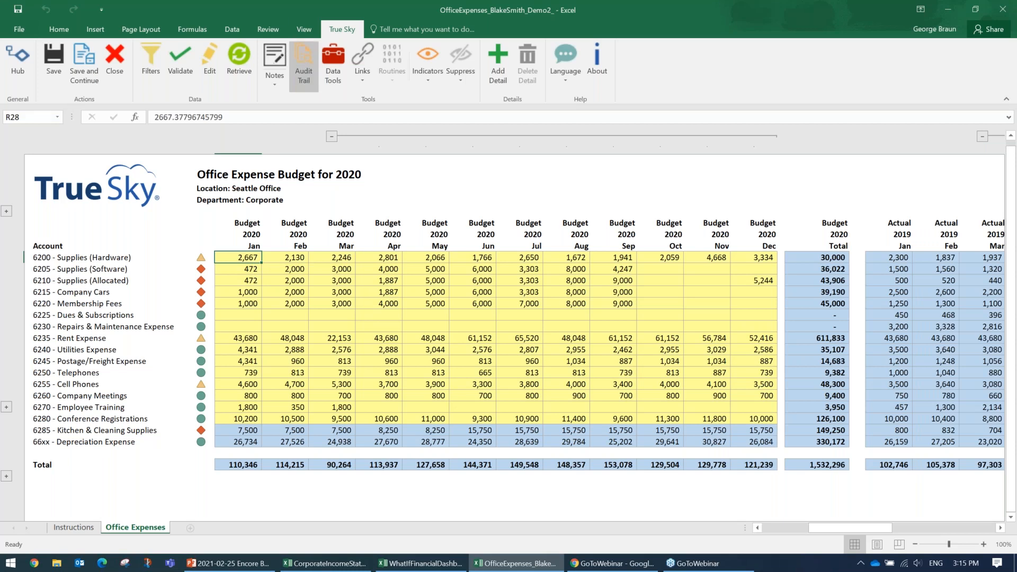
left_click(854, 192)
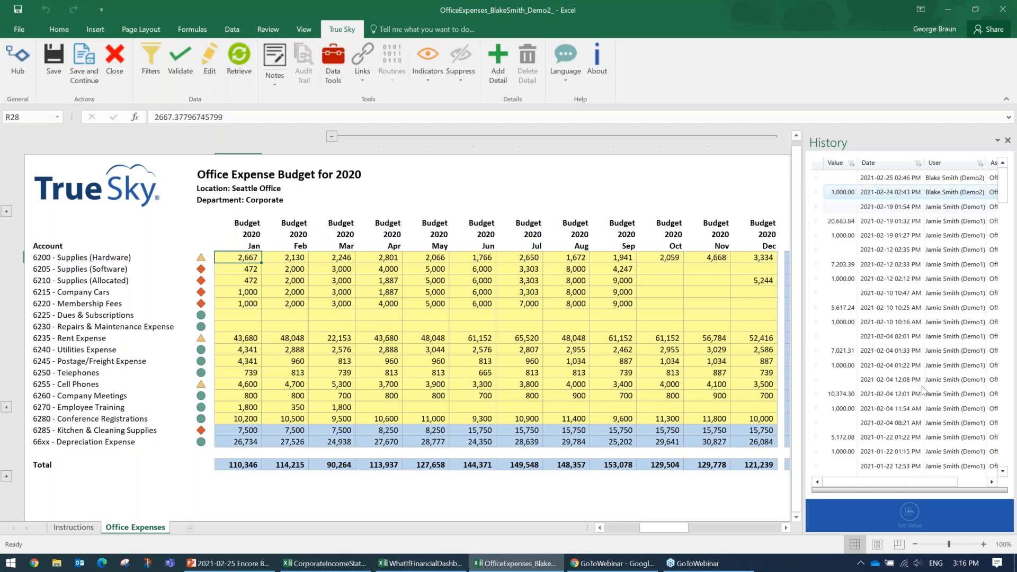
left_click_drag(891, 483, 833, 501)
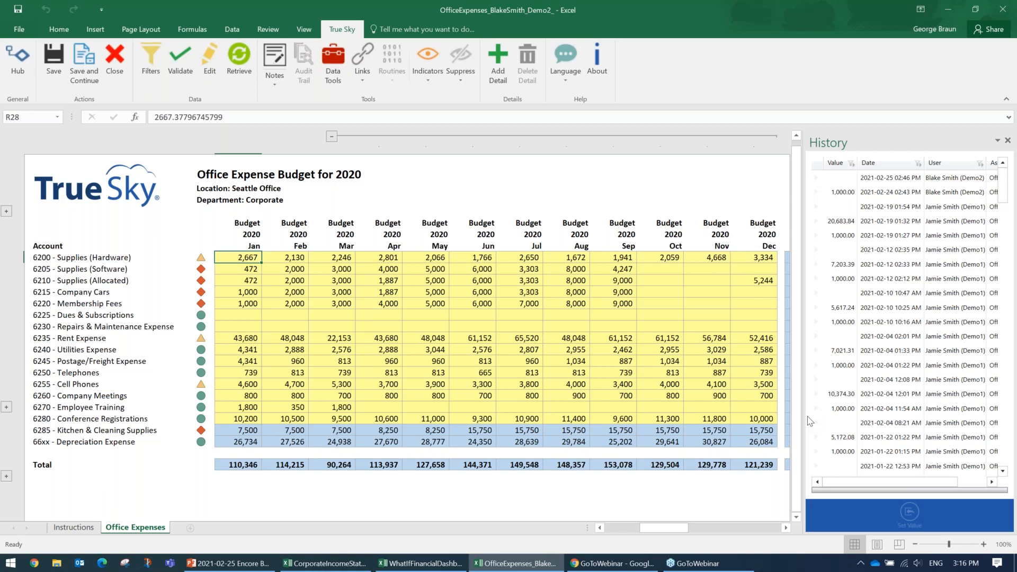
left_click(835, 194)
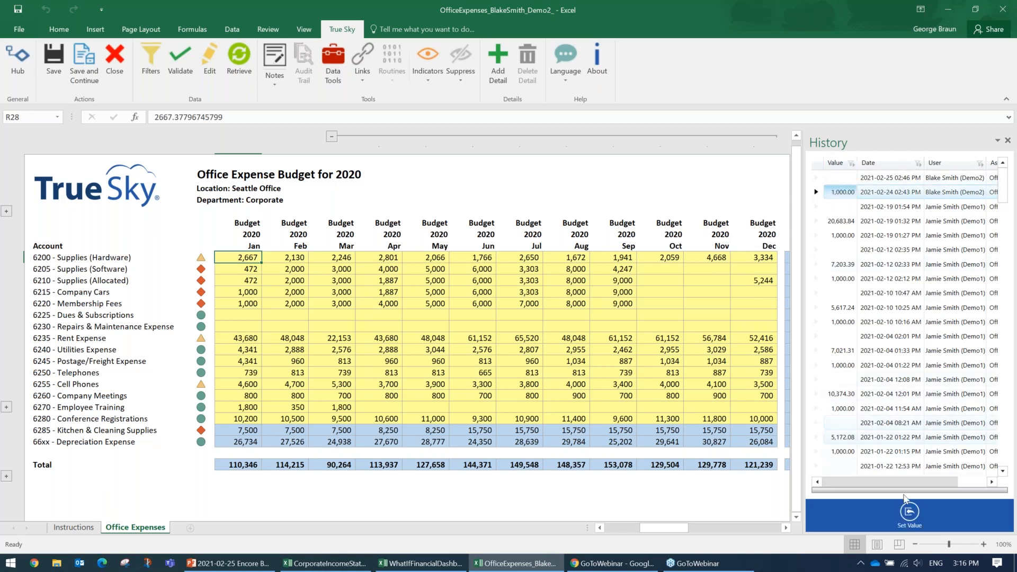
left_click(909, 513)
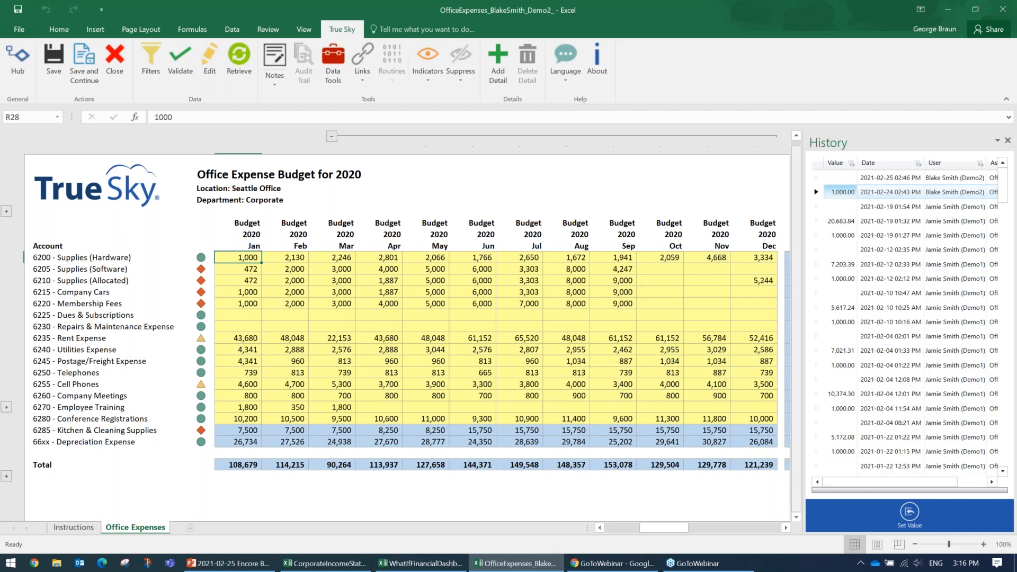
left_click(1008, 141)
From the January 2019 actual for Supplies (Hardware), open the linked Payables and PO Details (All Accounts, Full Year).
left_click_drag(837, 528, 849, 529)
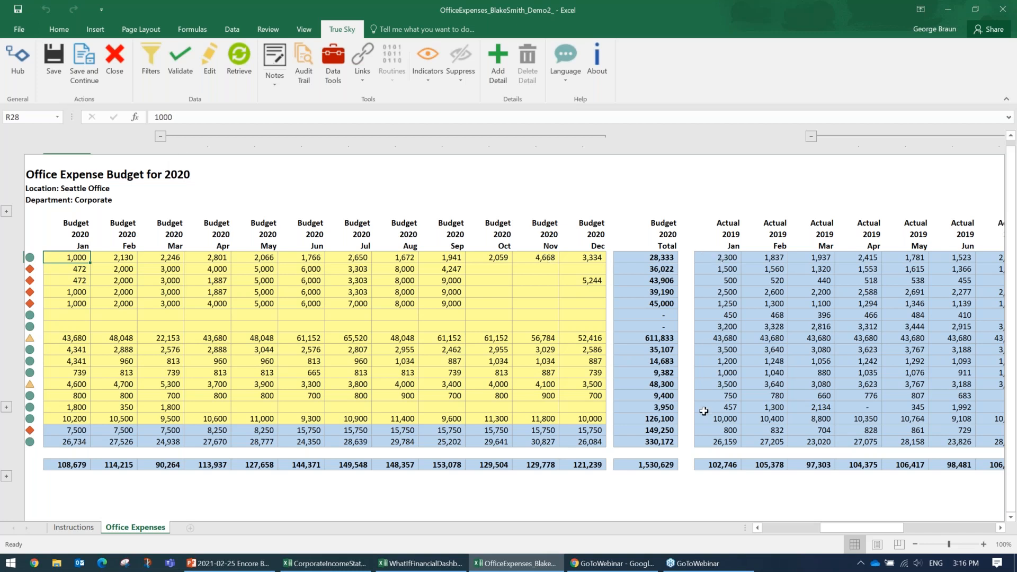
left_click(718, 258)
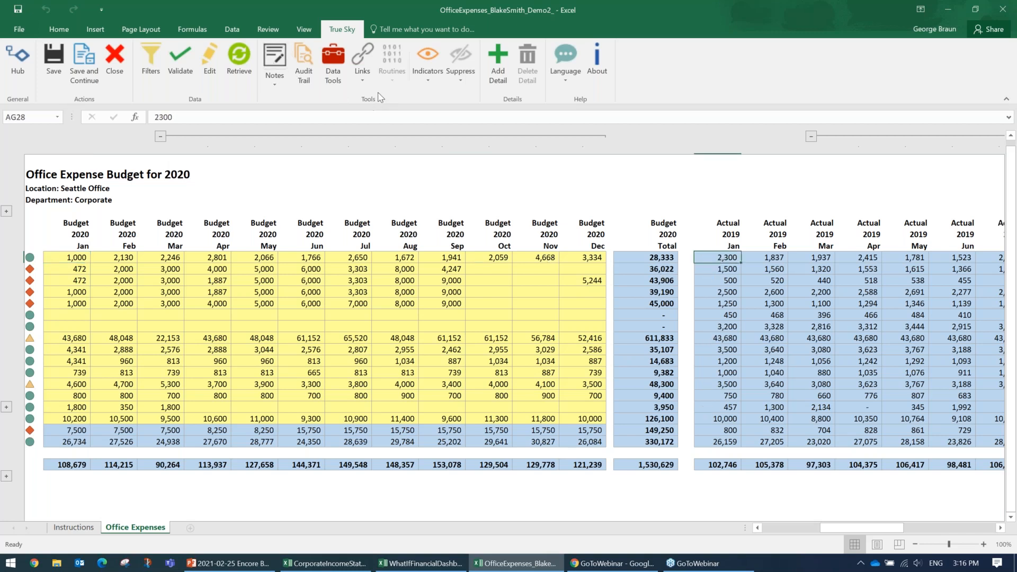
left_click(364, 80)
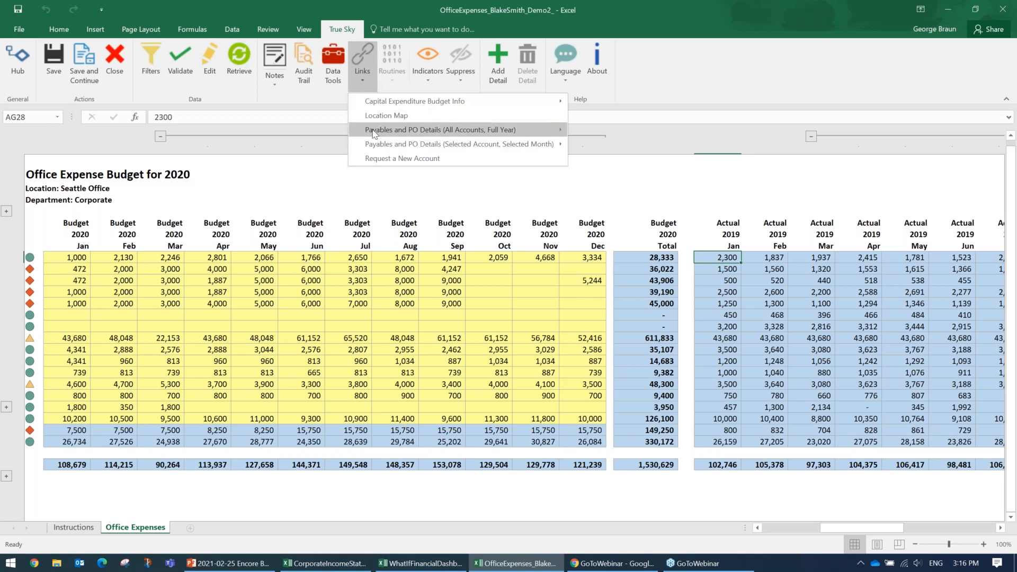
mouse_move(374, 131)
left_click(594, 132)
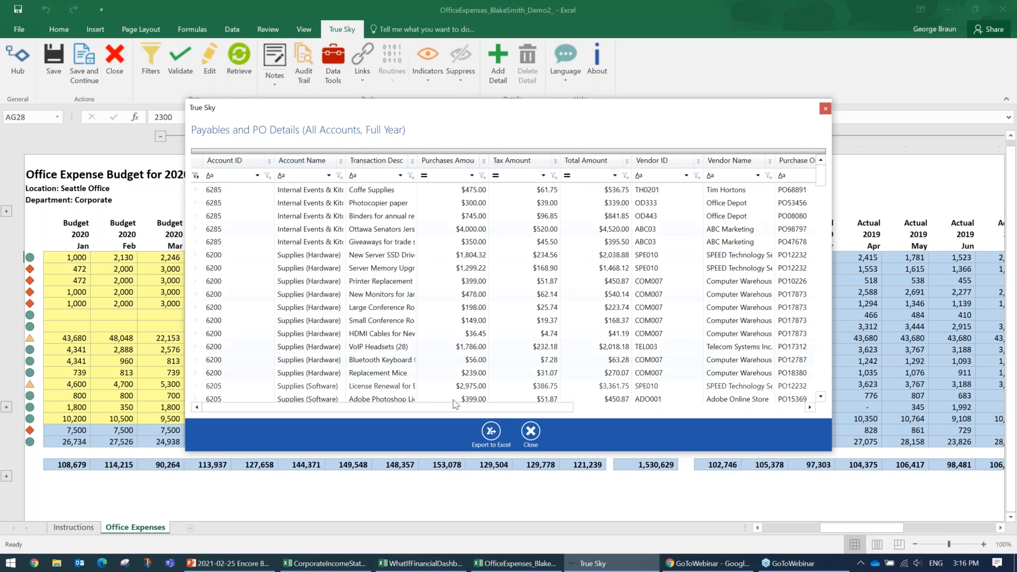
left_click_drag(461, 409, 413, 401)
Sort the payables details by Total Amount in descending order and filter that column to the Top 10.
left_click(601, 164)
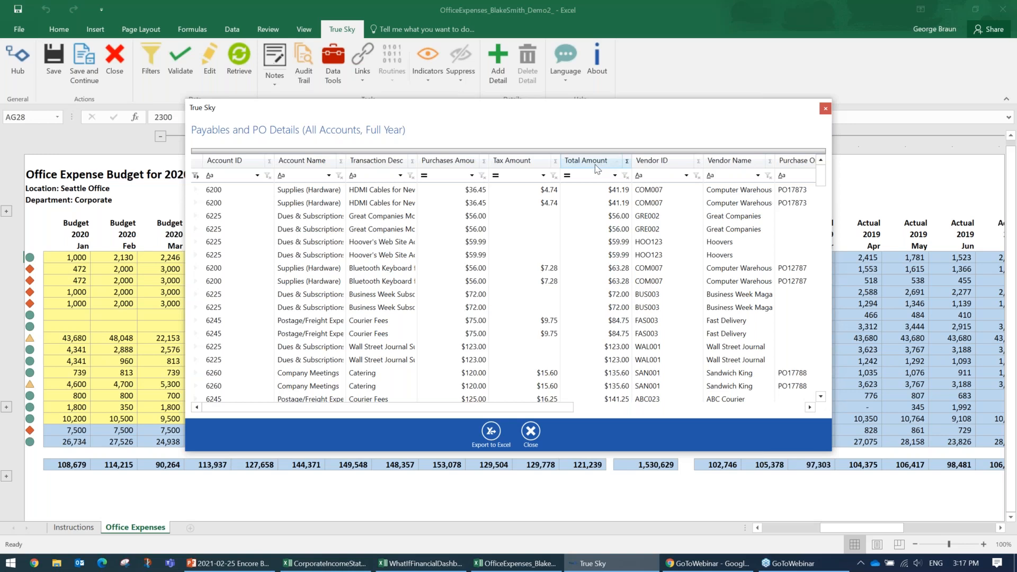
left_click(595, 163)
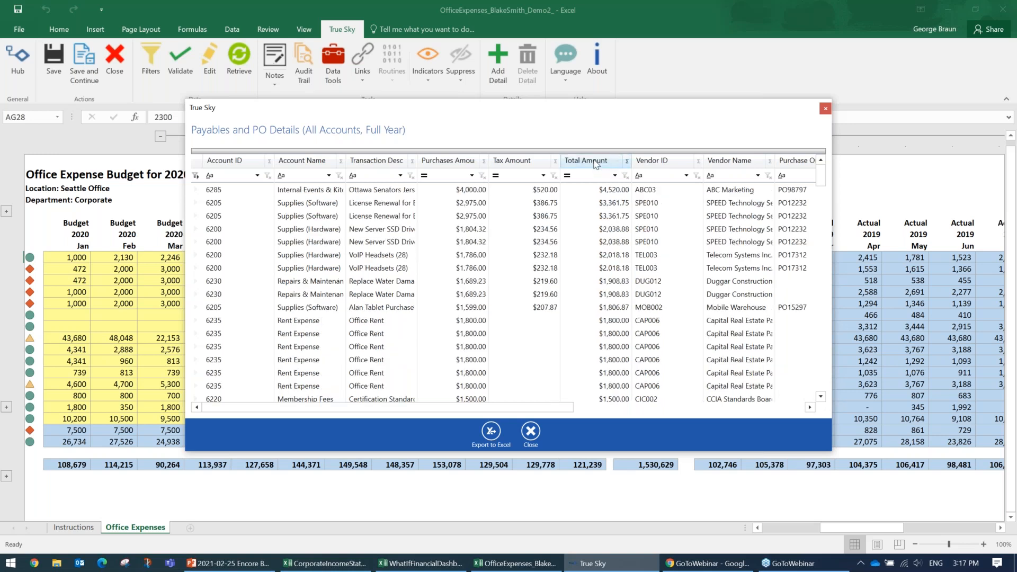
left_click(615, 176)
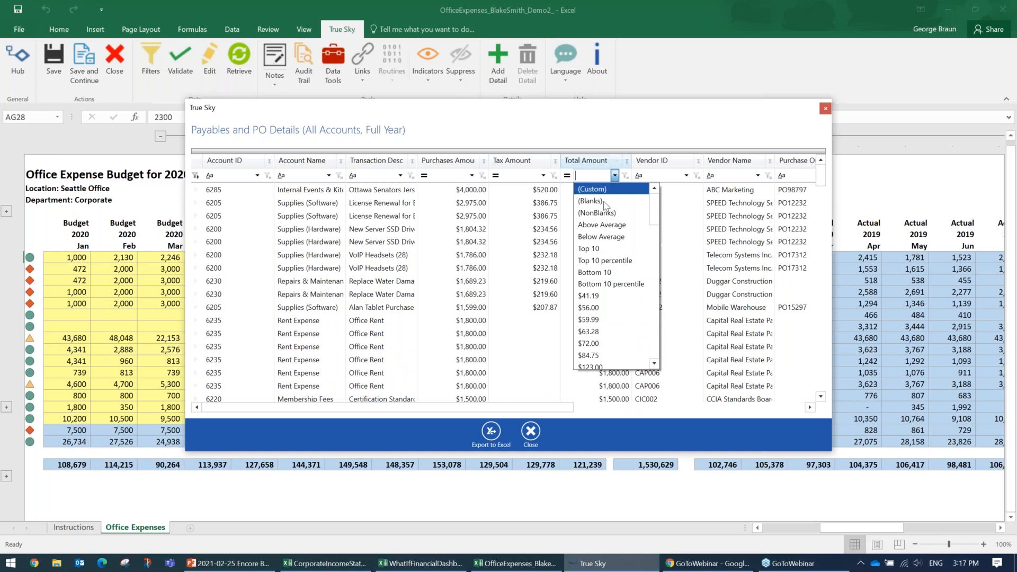
left_click(588, 249)
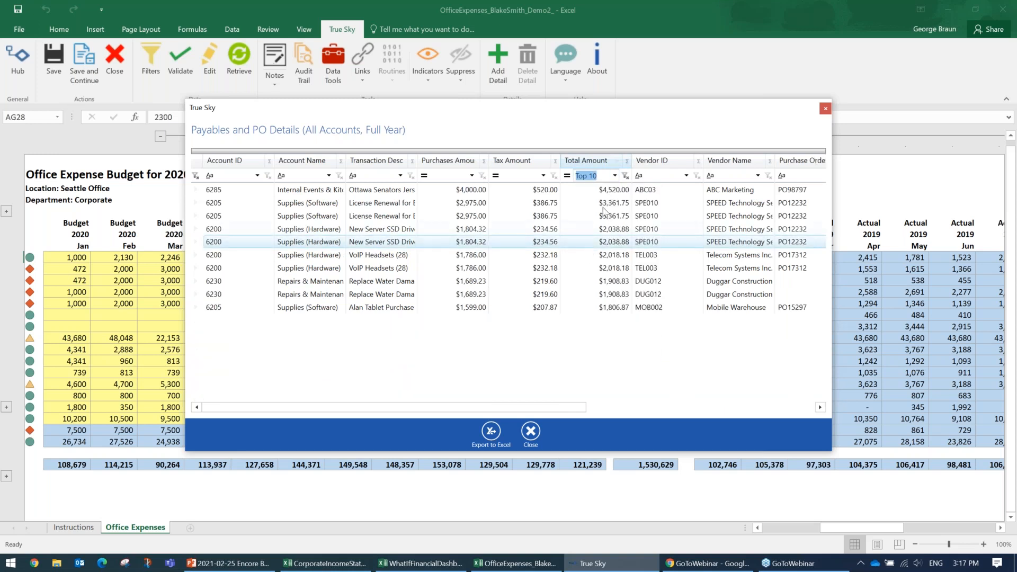
Summarize the Total Amount column with a Sum, and remove that summary and the Top 10 filter.
left_click(627, 162)
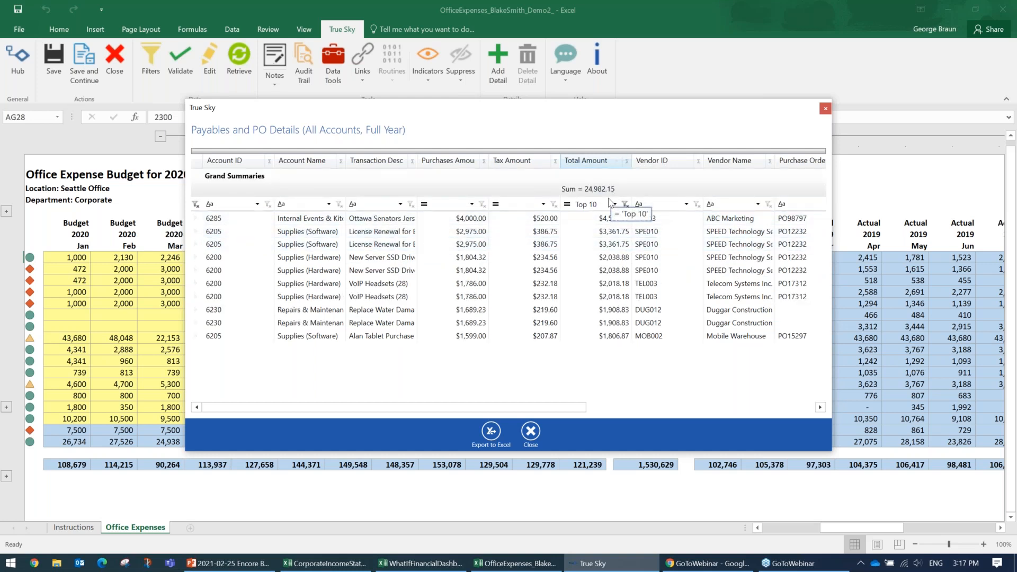
left_click(627, 162)
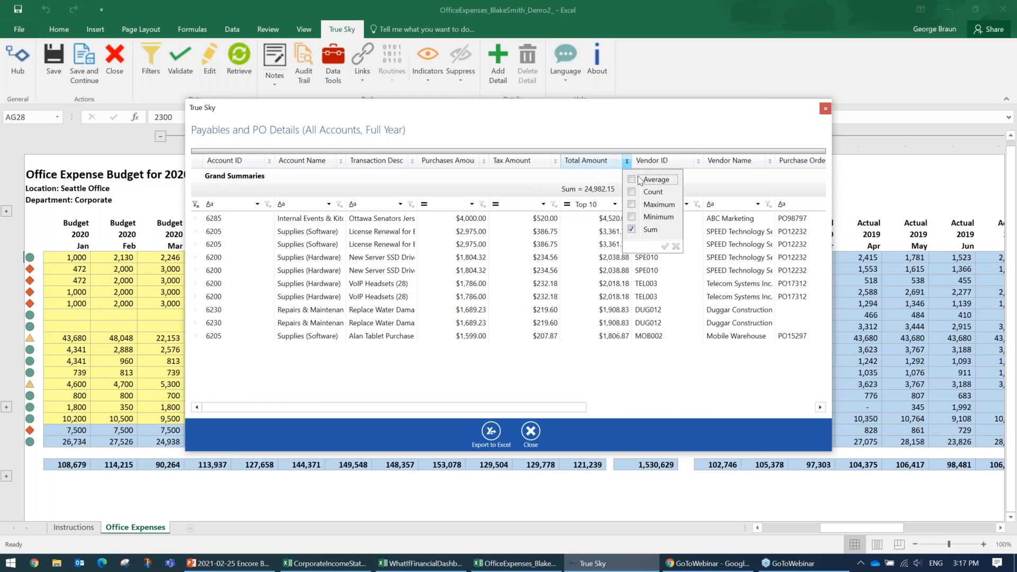
left_click(665, 246)
left_click(625, 205)
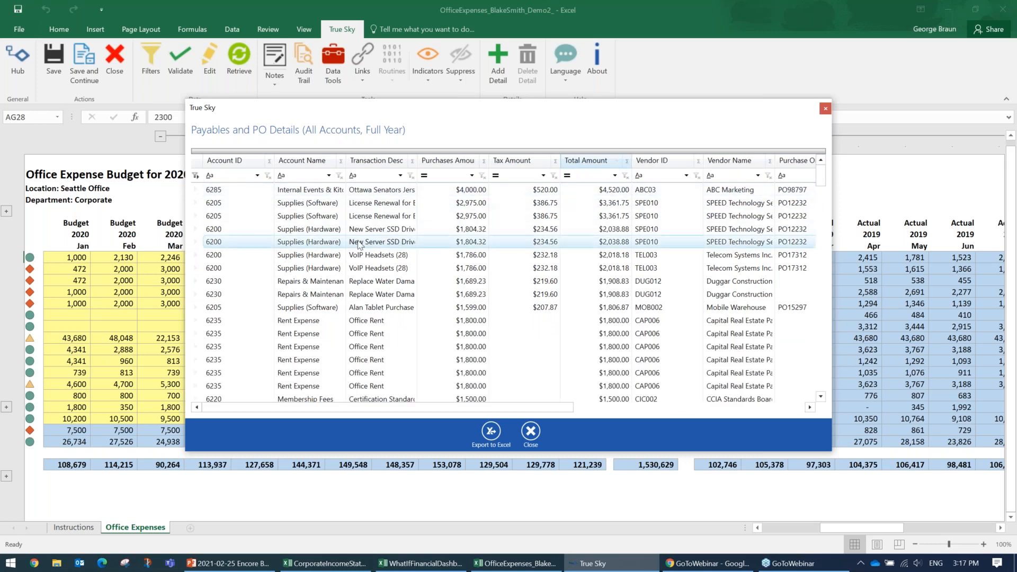
Group the payables and PO details by Account Name.
left_click(219, 152)
left_click_drag(217, 156, 218, 157)
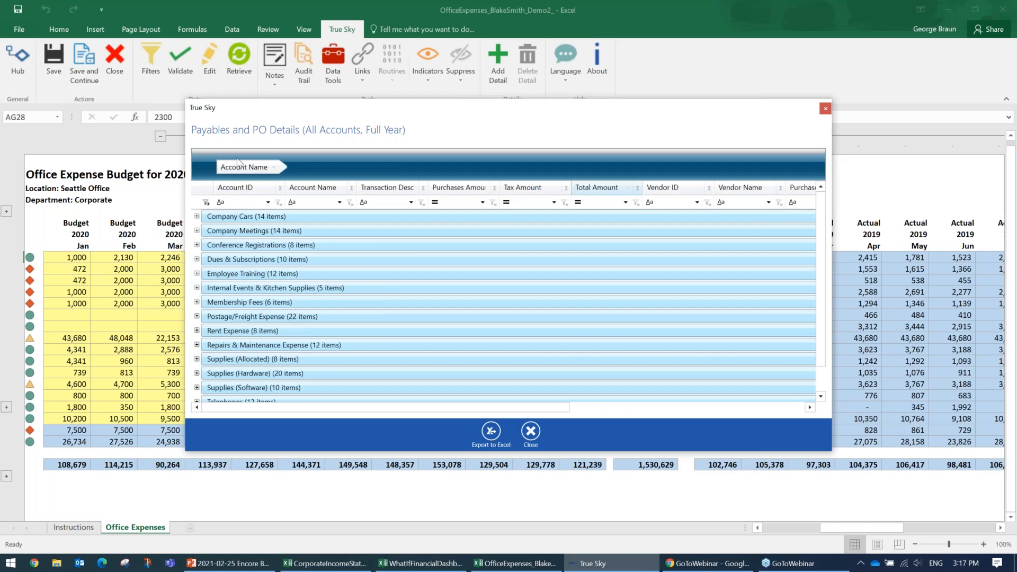
Subgroup the payables details by Vendor Name, expand Mobile Warehouse under Supplies (Software) to view its transactions, and close the details.
left_click_drag(740, 188, 308, 166)
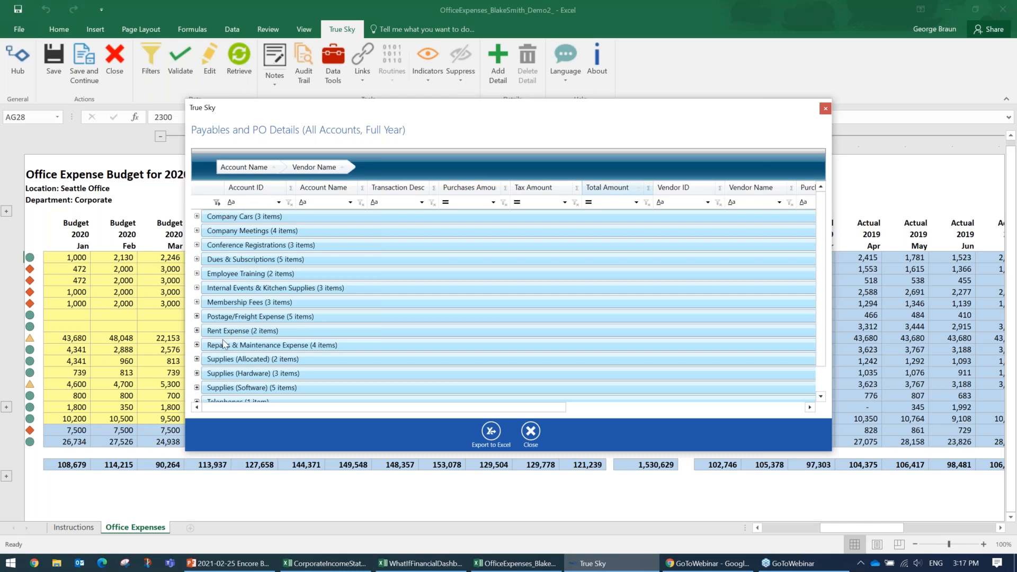
scroll(219, 347, "down", 1)
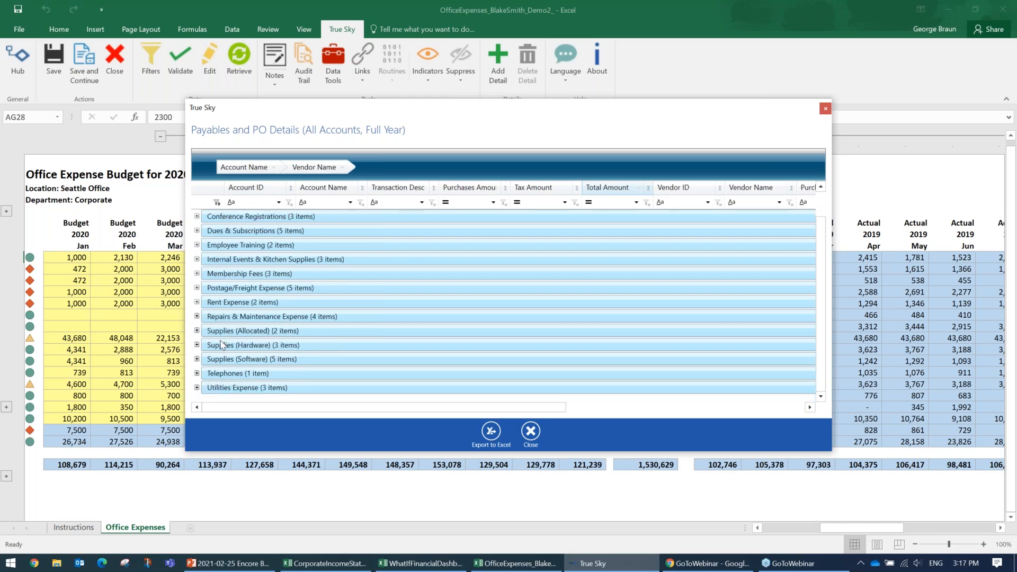
left_click(197, 360)
scroll(297, 358, "down", 2)
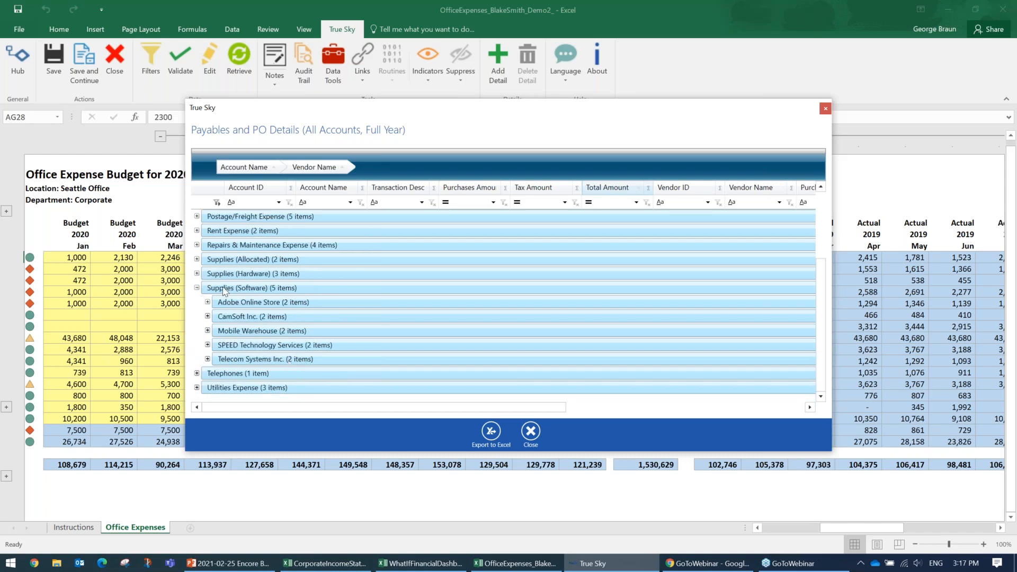
left_click(207, 331)
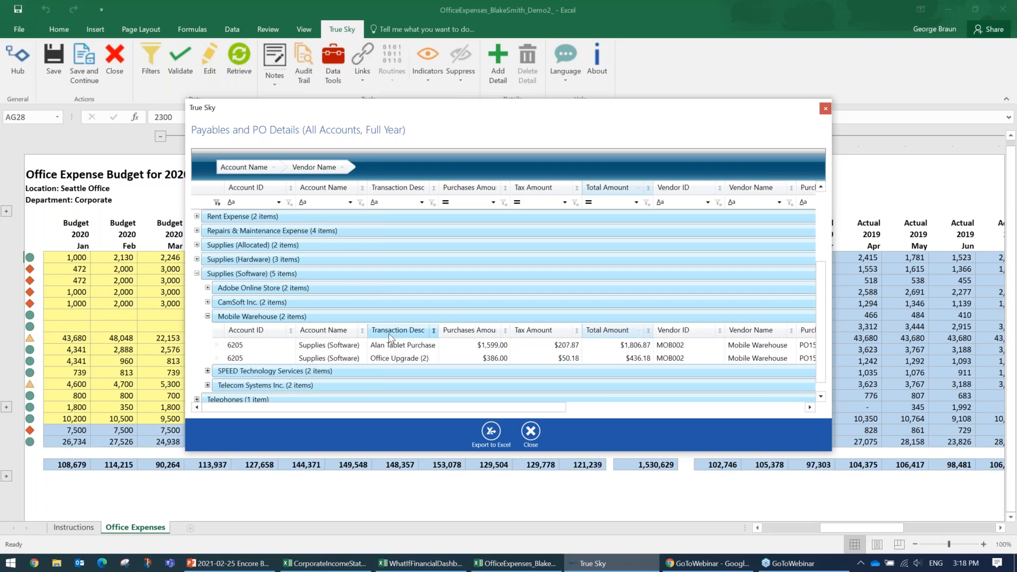
left_click(826, 109)
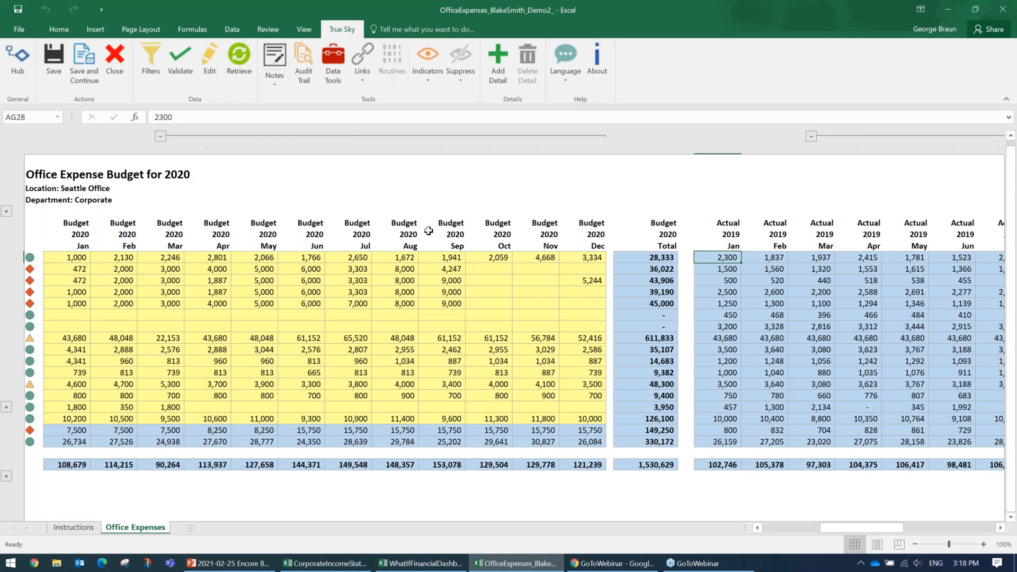
Try to edit the January 2020 budget for 6285 - Kitchen & Cleaning Supplies.
left_click_drag(851, 529, 841, 530)
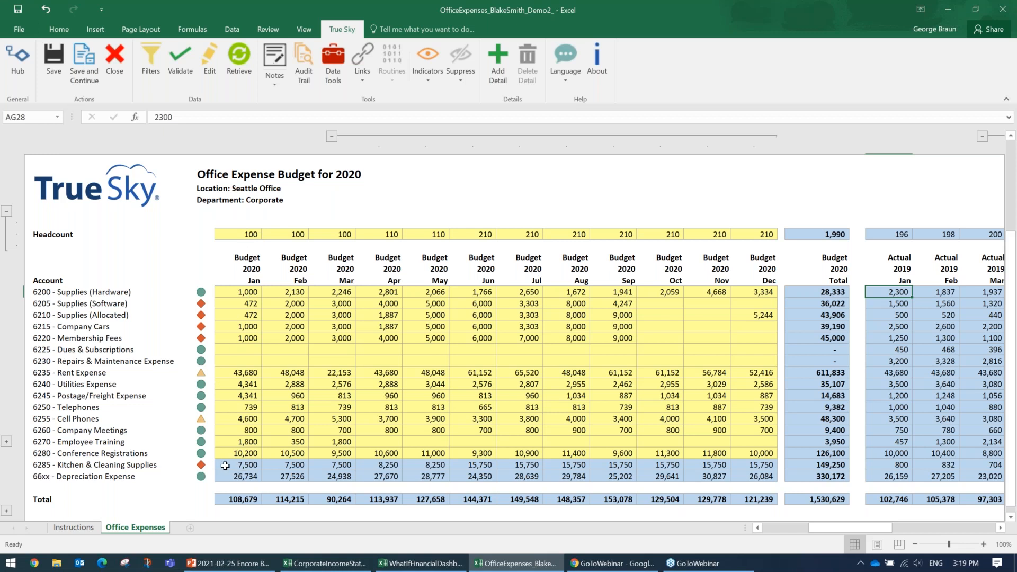
left_click(242, 466)
double_click(243, 466)
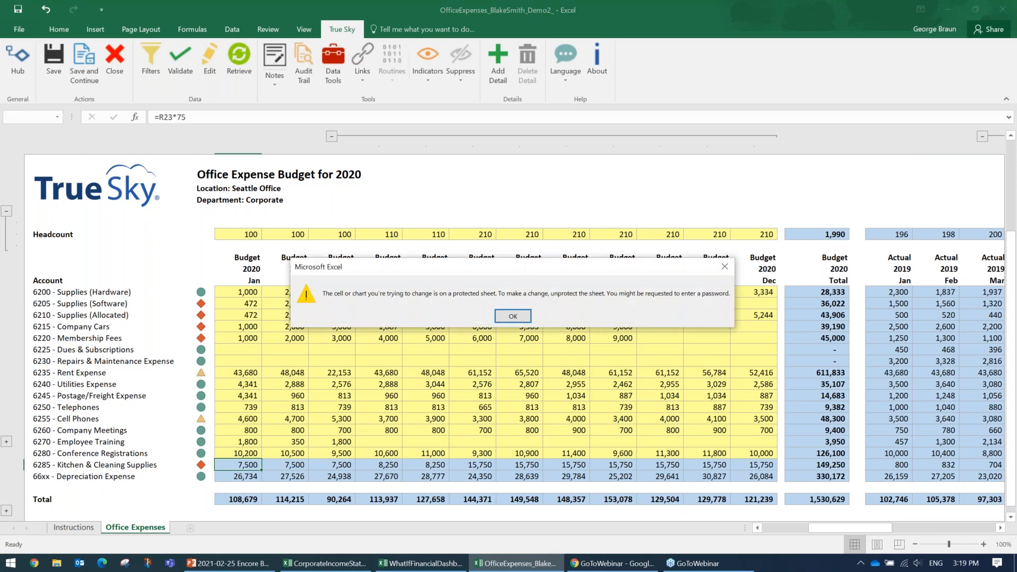
left_click(513, 316)
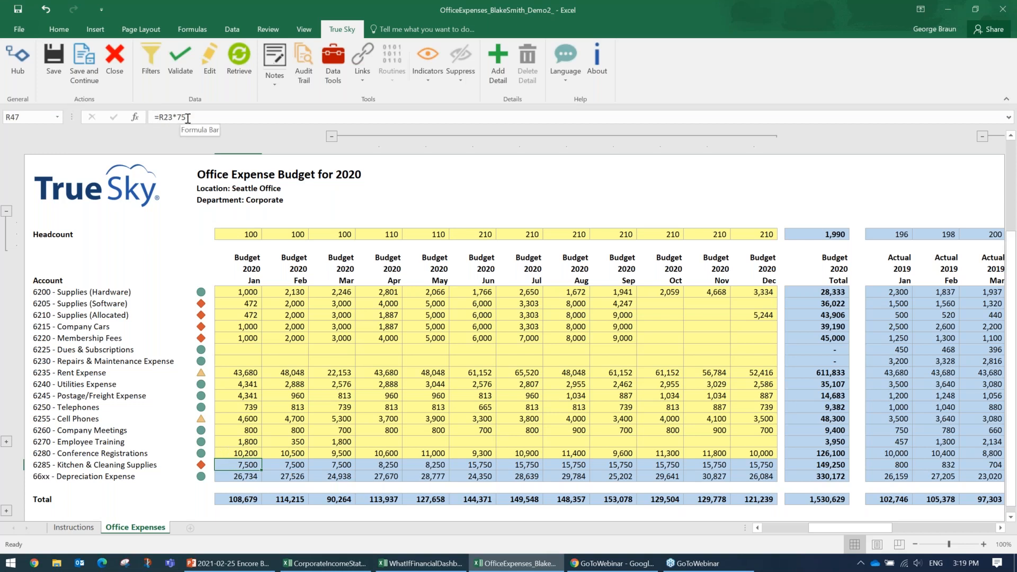
Set the January 2020 budget headcount to 500.
left_click(241, 234)
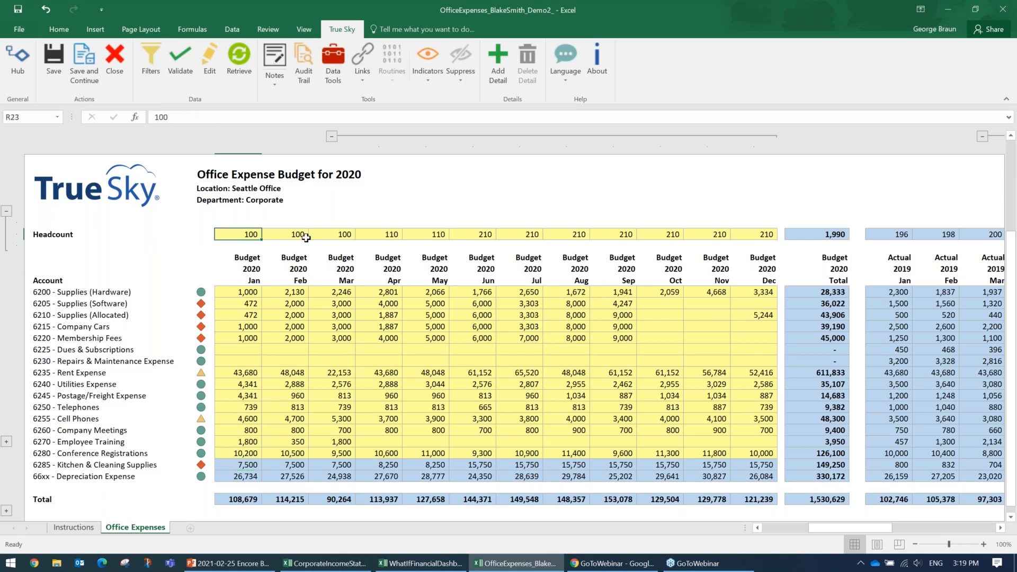
type("500")
key("Return")
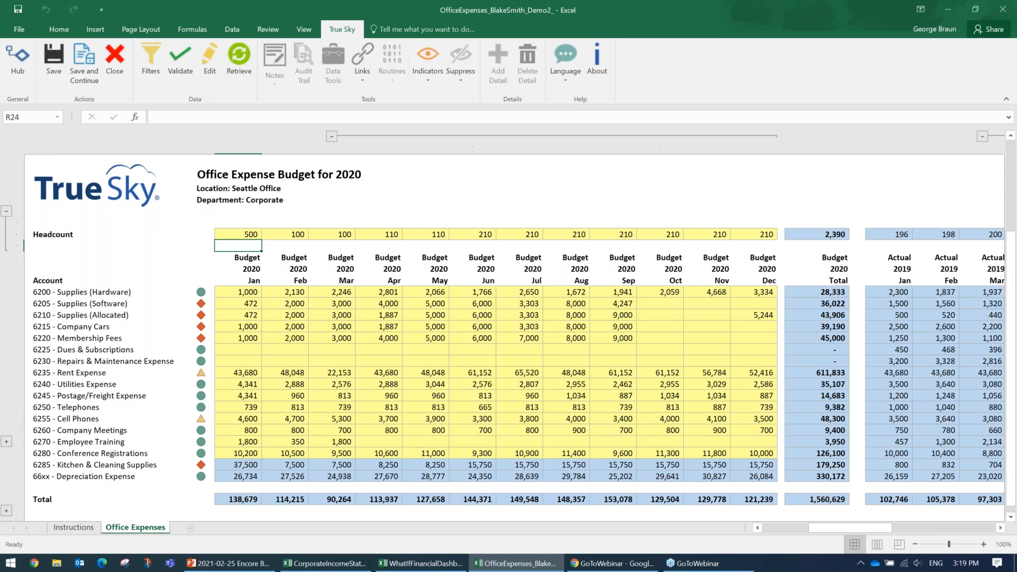
Expand 6270 - Employee Training and add a detail line named "Training for True sky" below First Aid Certification.
left_click(6, 441)
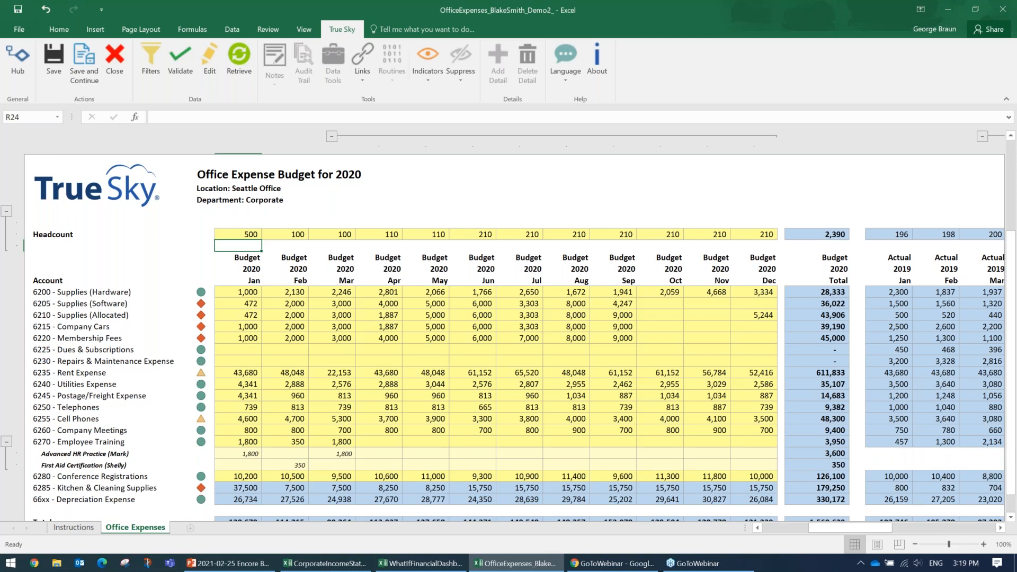
left_click(6, 442)
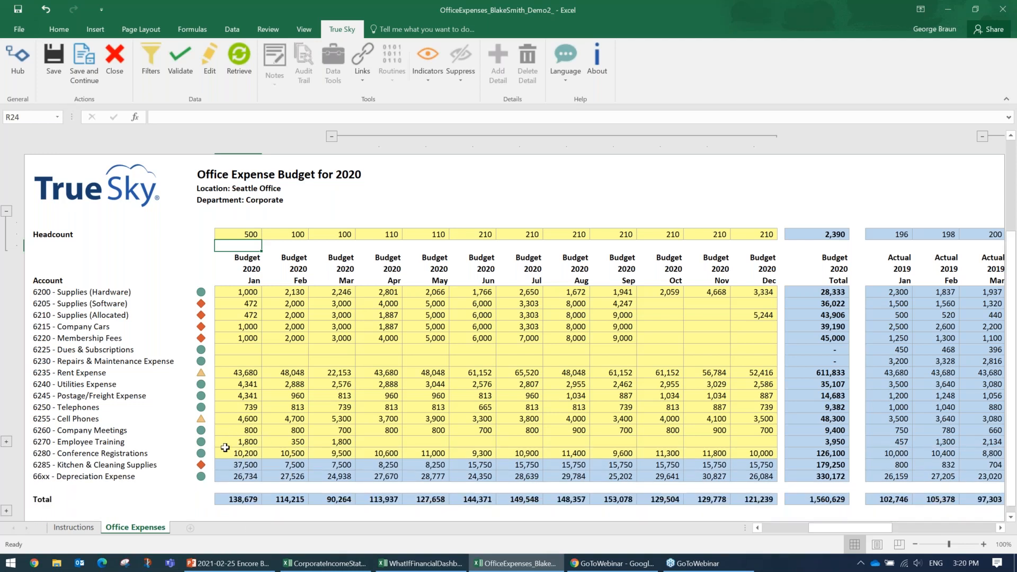
left_click(7, 441)
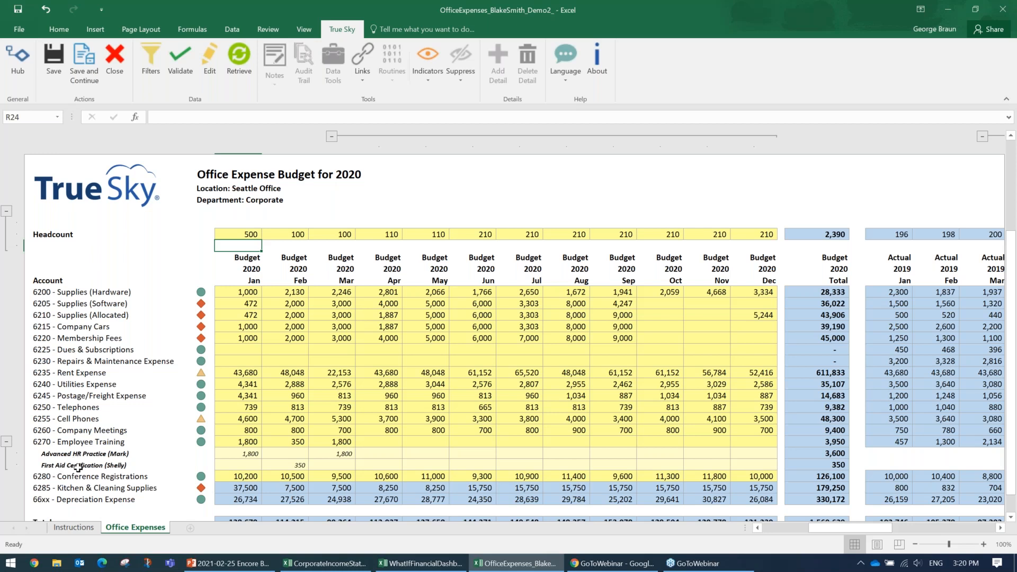
left_click(77, 468)
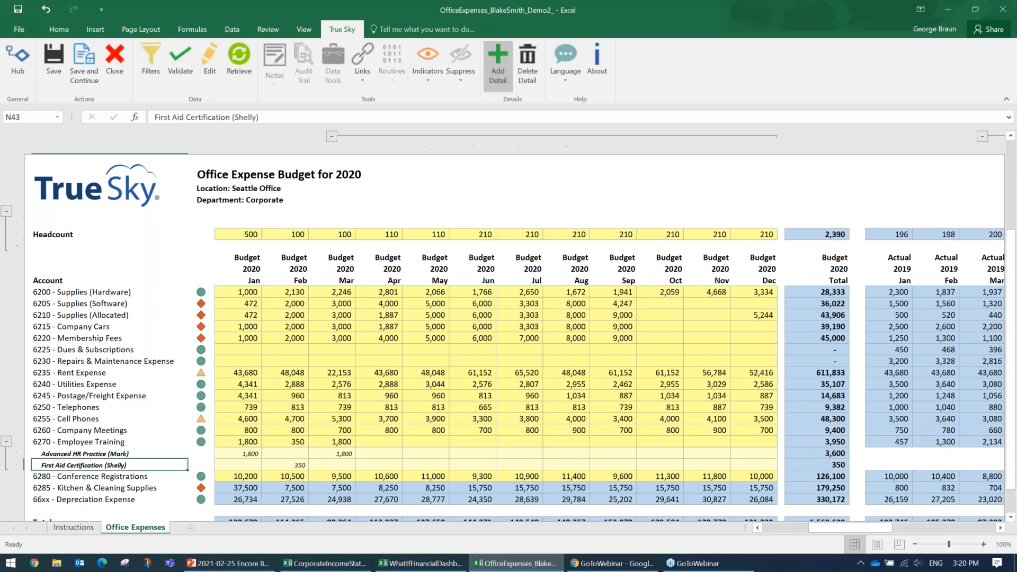
left_click(498, 66)
type("Tra")
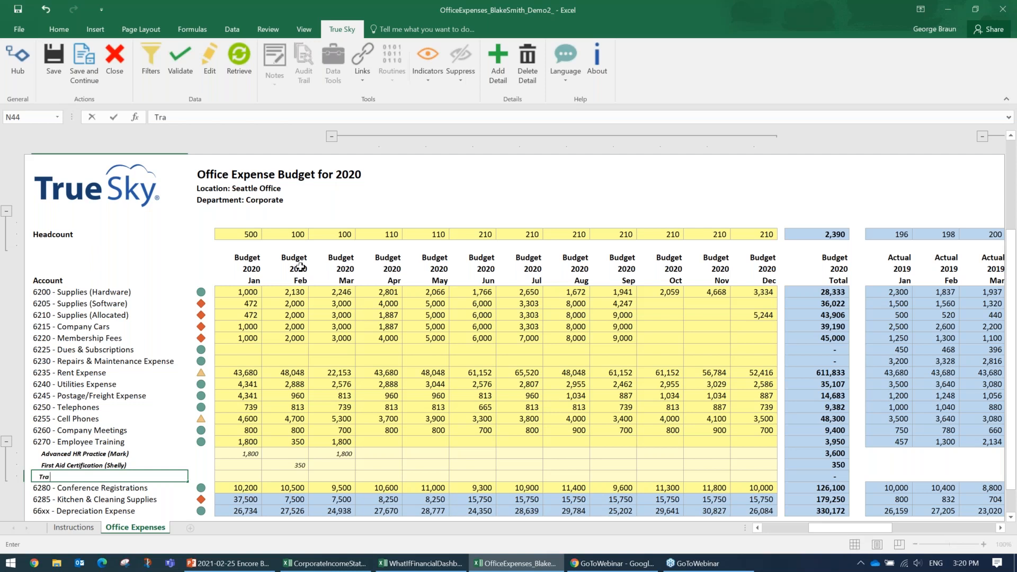
type("ining for True sky")
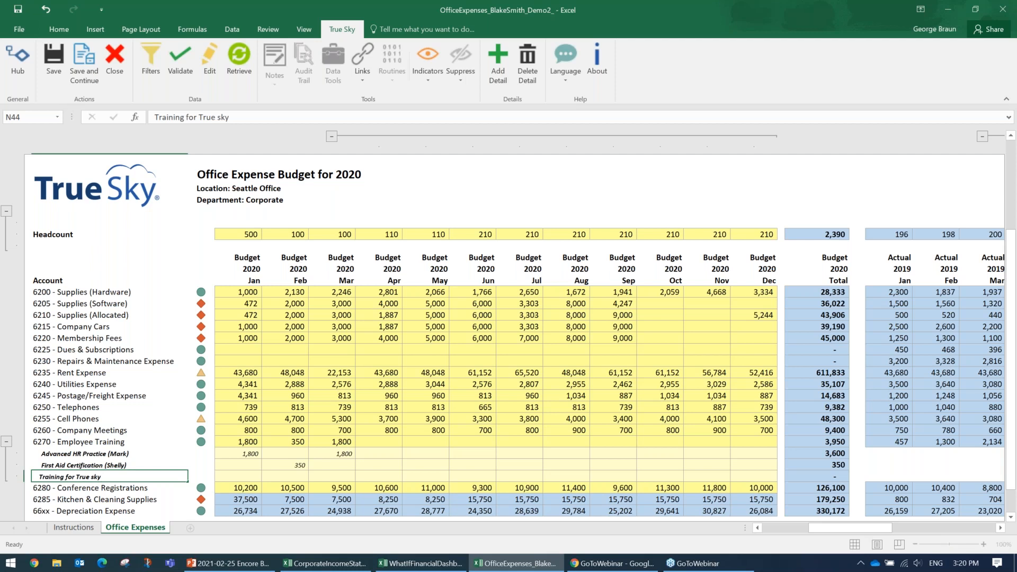
Budget 400 for January and 300 for February on the Training for True sky line, and collapse the Employee Training details.
key("Tab")
type("400")
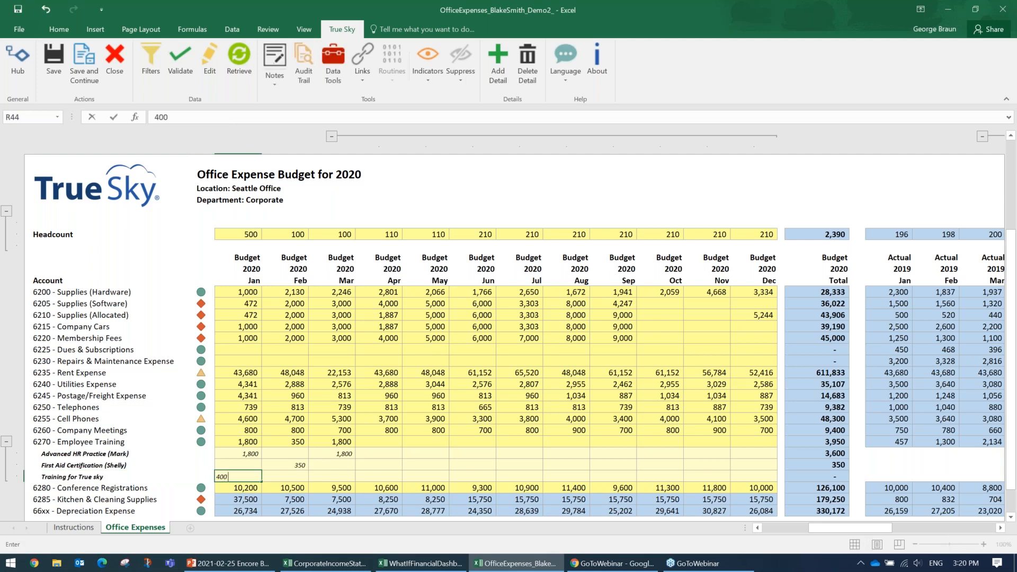
key("Tab")
type("300")
key("Tab")
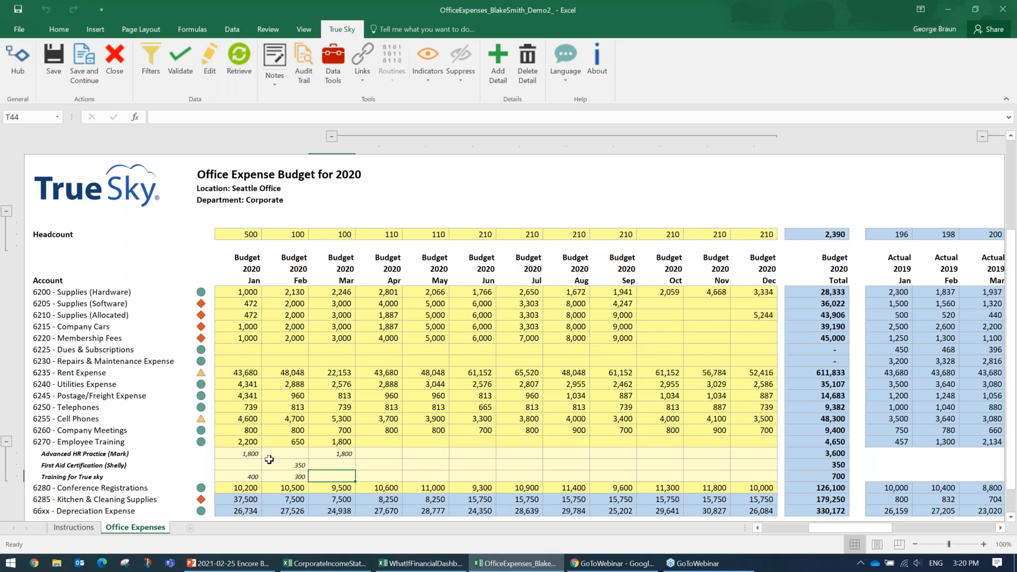
left_click(6, 443)
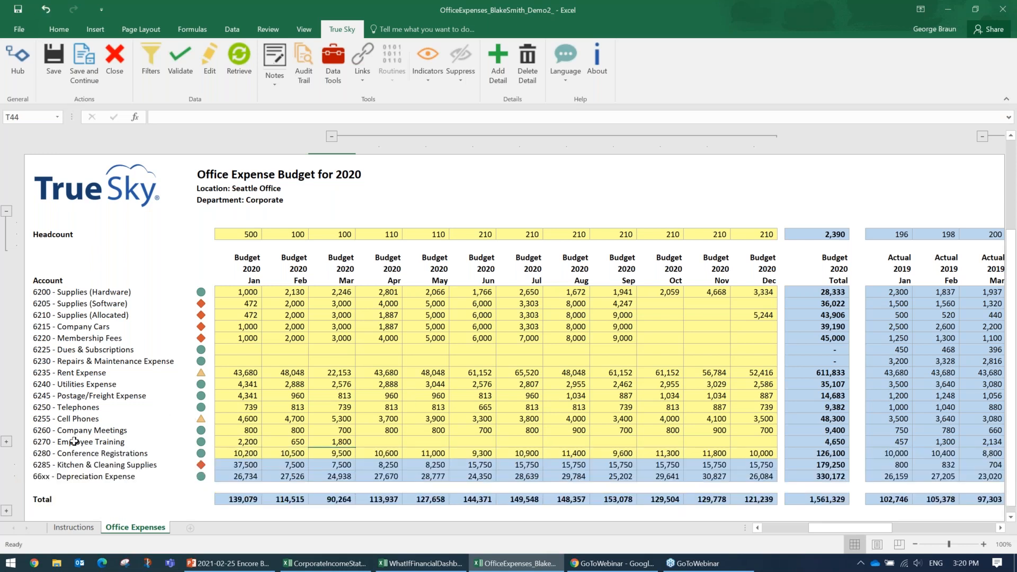
left_click(6, 443)
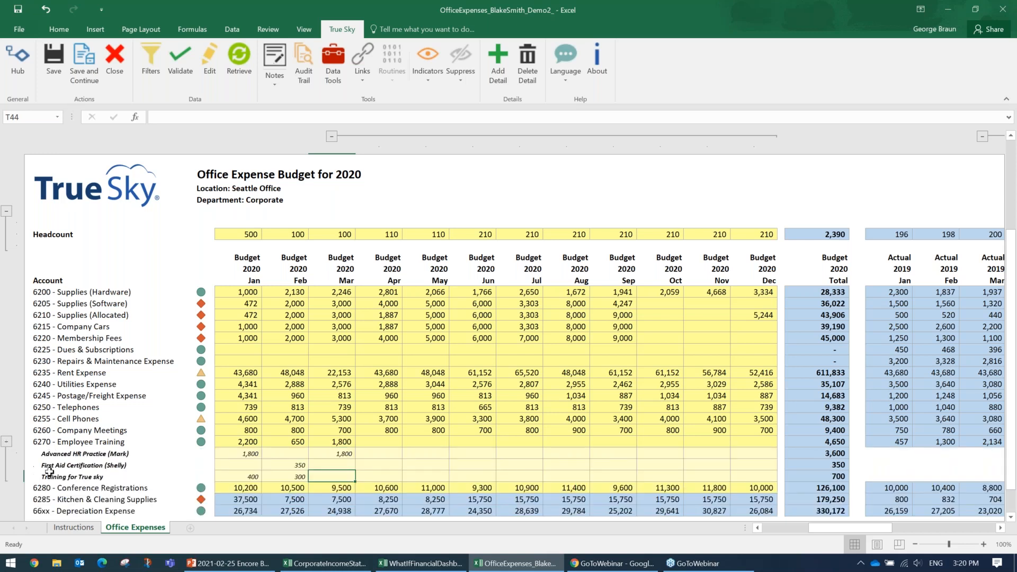
left_click(6, 442)
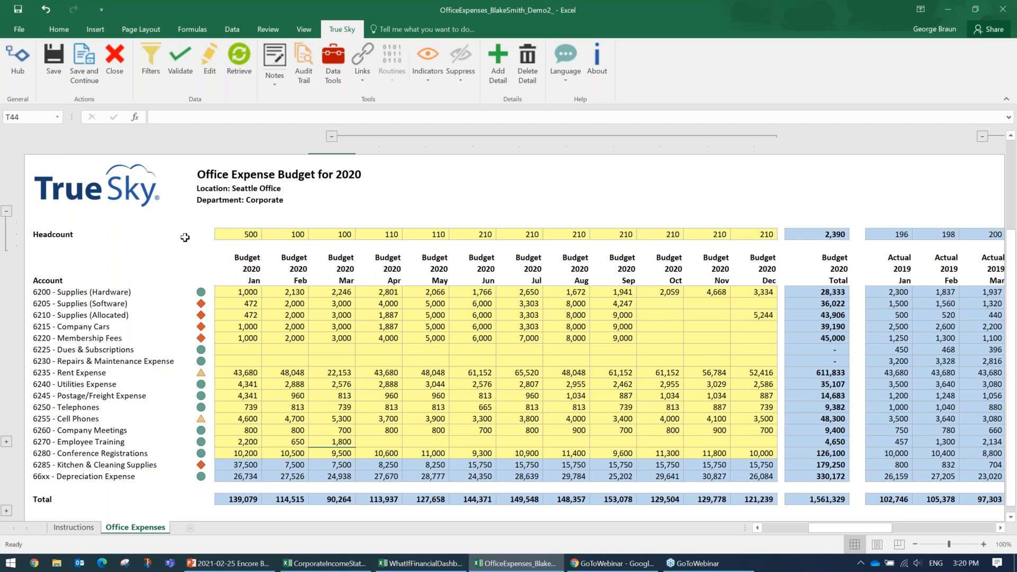
Switch to the corporate income statement workbook, maximize its window and hide the filters.
left_click(324, 569)
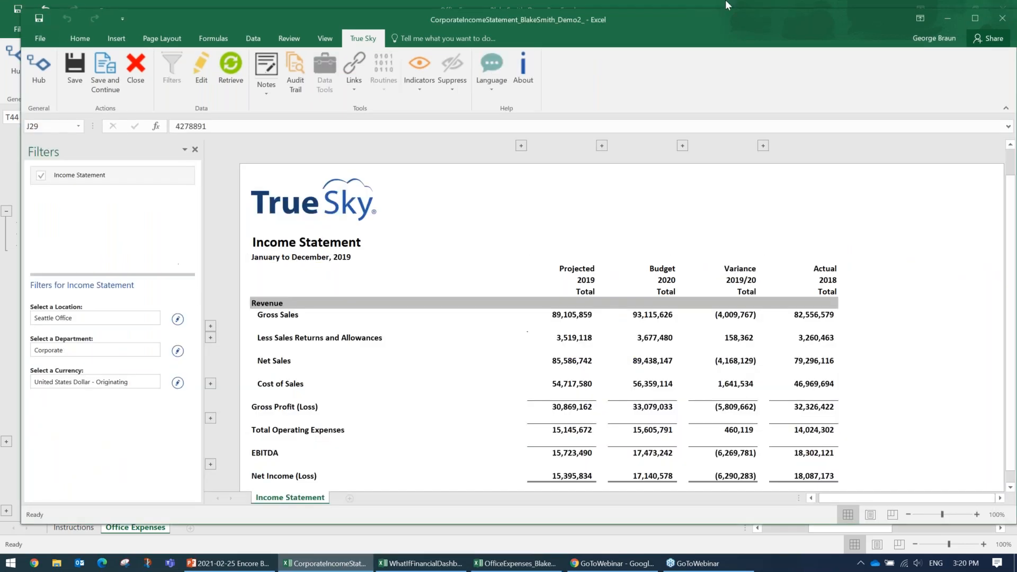
left_click(974, 18)
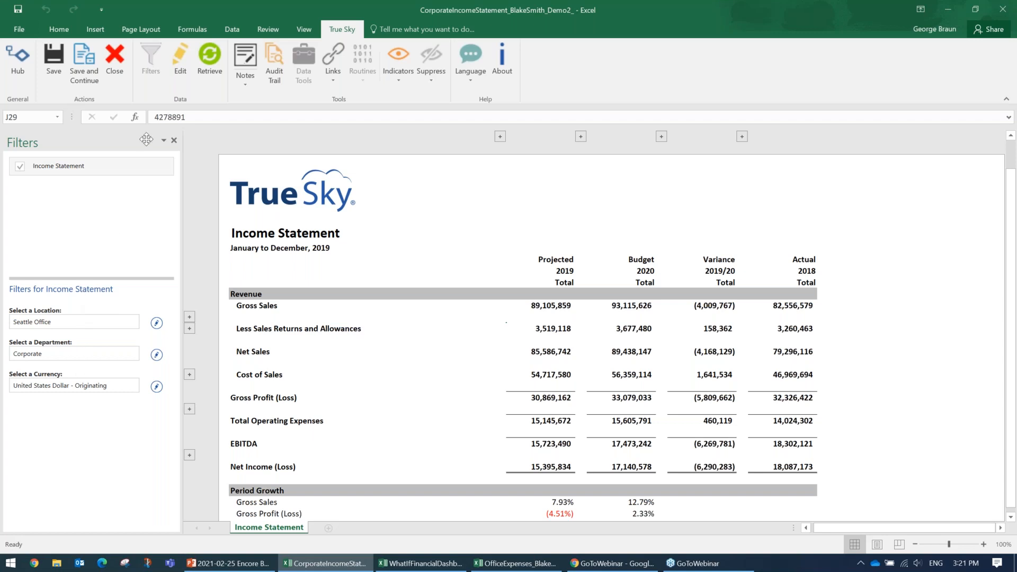
left_click(174, 141)
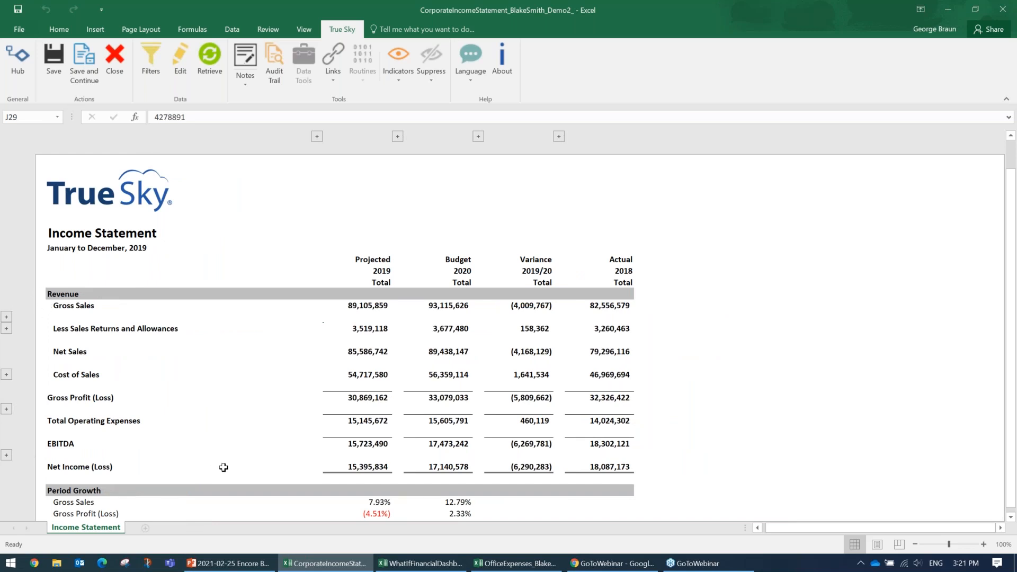
Expand the income statement rows for Gross Sales, Product Revenue, Cost of Sales, Operating Expenses, and Salaries & Wages.
left_click(7, 317)
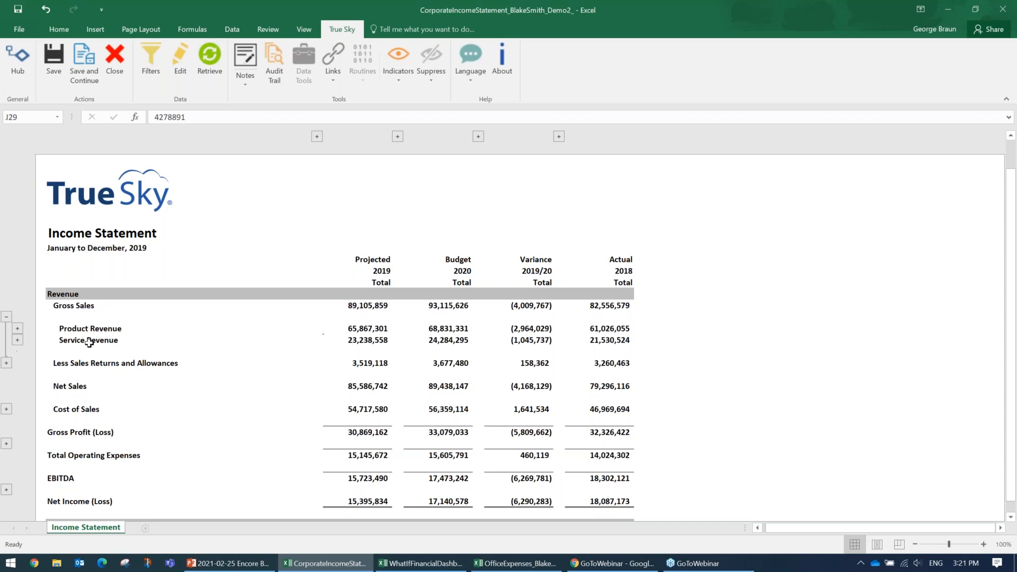
left_click(18, 328)
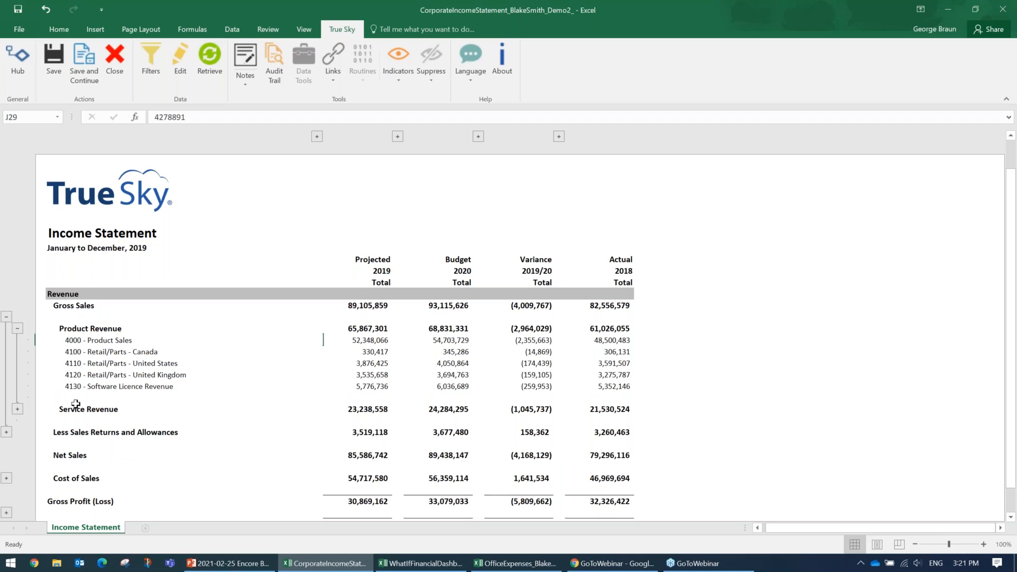
scroll(76, 404, "down", 2)
left_click(6, 420)
scroll(21, 419, "down", 2)
scroll(36, 416, "down", 2)
left_click(6, 424)
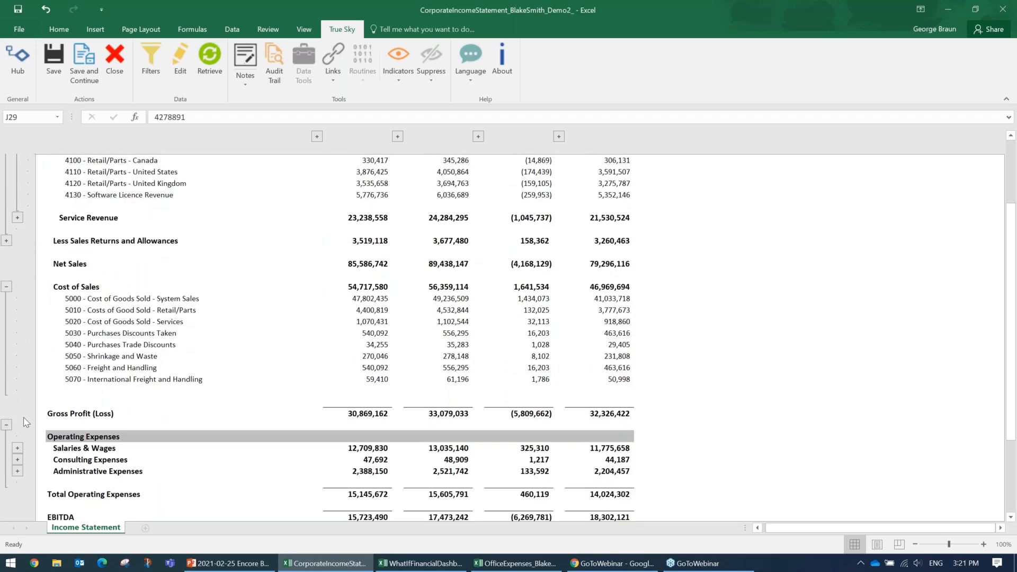
left_click(17, 448)
scroll(46, 470, "down", 3)
scroll(55, 386, "up", 7)
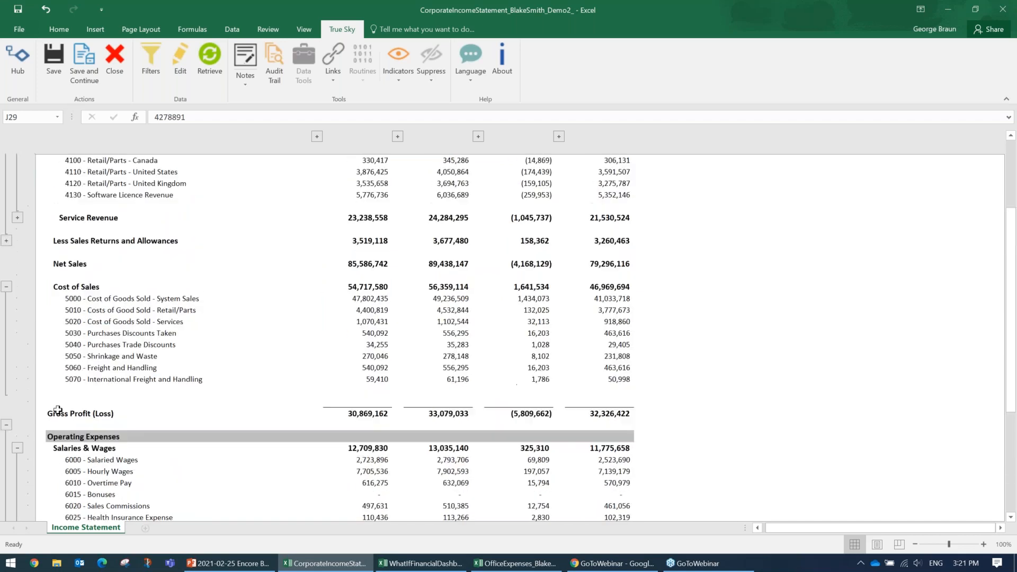
Expand the monthly columns for Projected 2019 and Budget 2020 in the income statement.
left_click(317, 136)
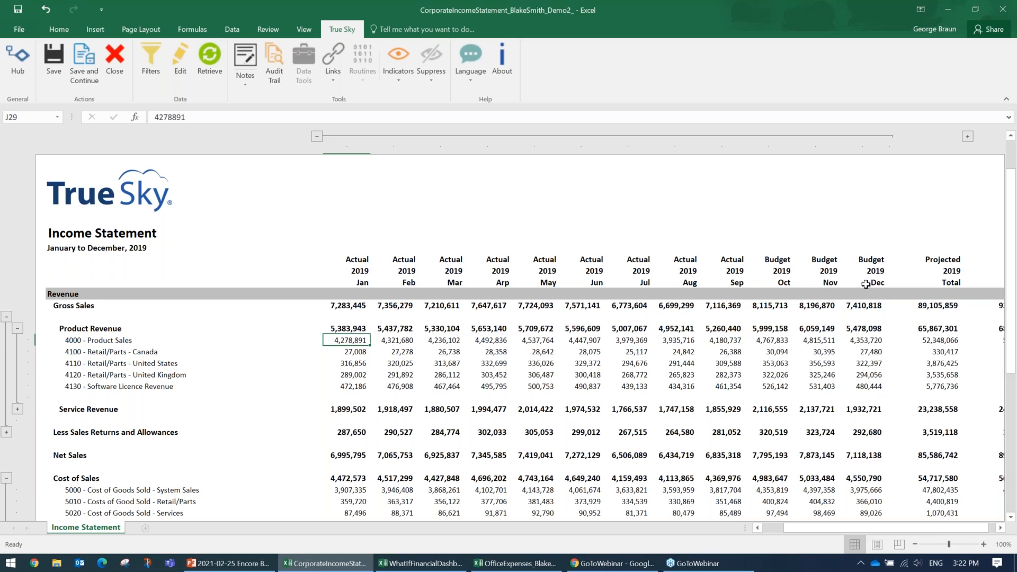
left_click_drag(857, 526, 883, 526)
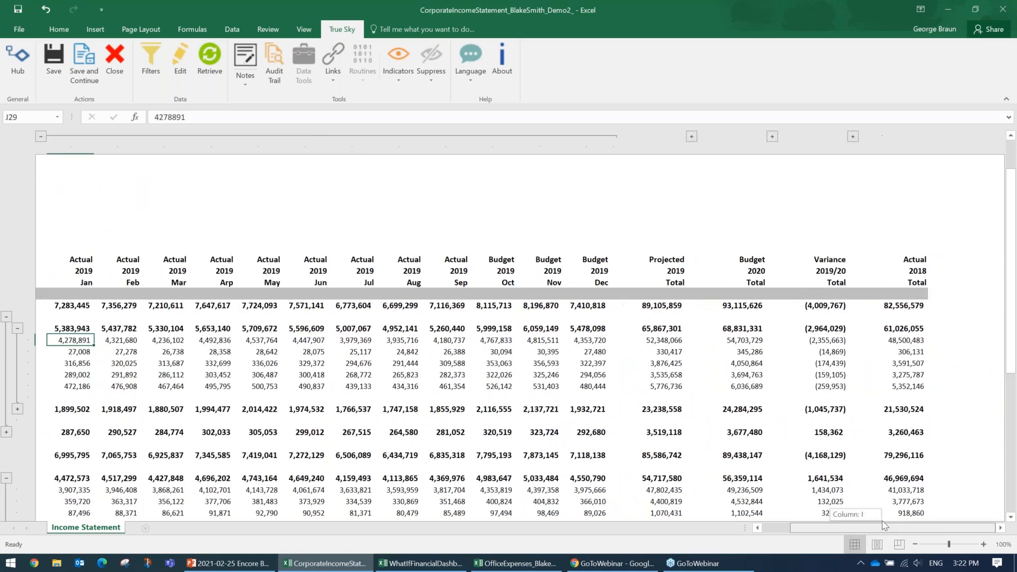
left_click(691, 138)
left_click_drag(869, 533, 827, 532)
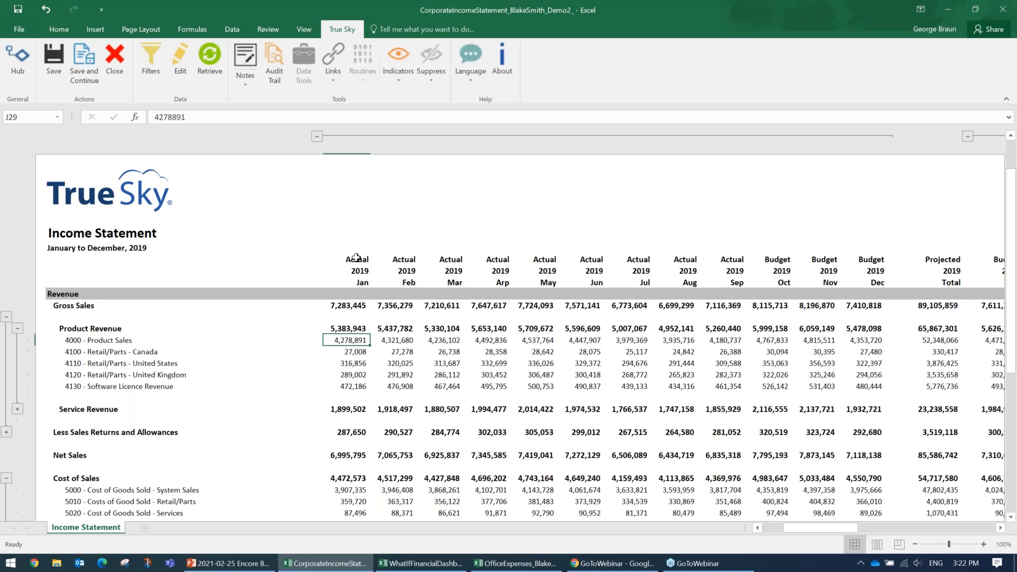
Examine the monthly 2019 columns from Gross Sales down to the Period Growth section.
left_click_drag(355, 282, 352, 303)
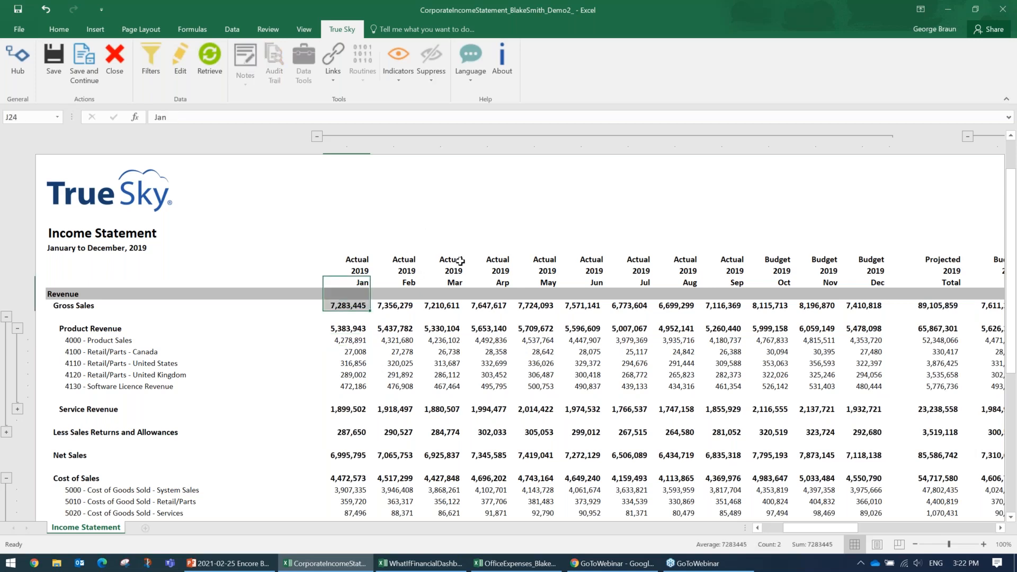
left_click(321, 210)
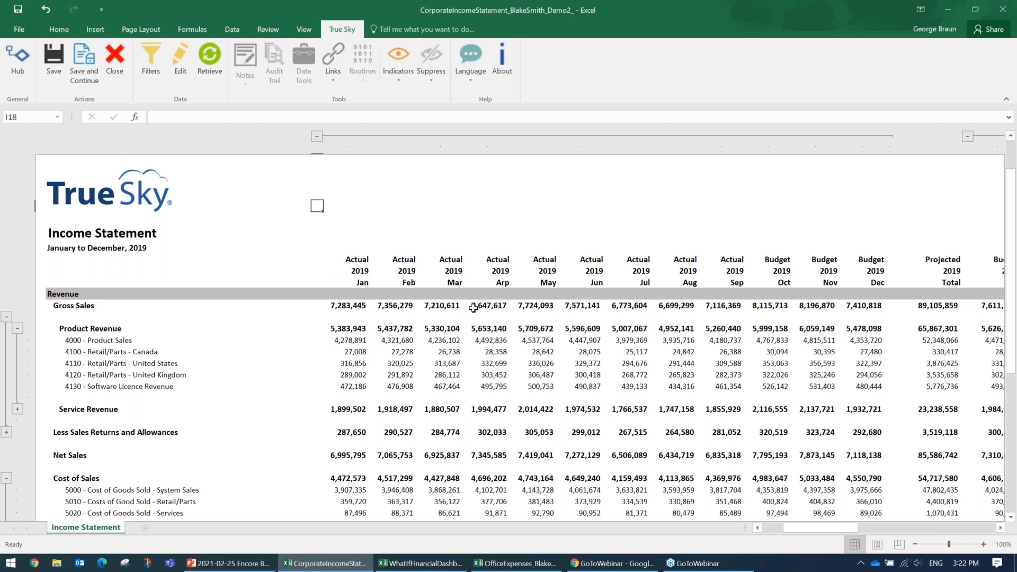
scroll(342, 323, "down", 8)
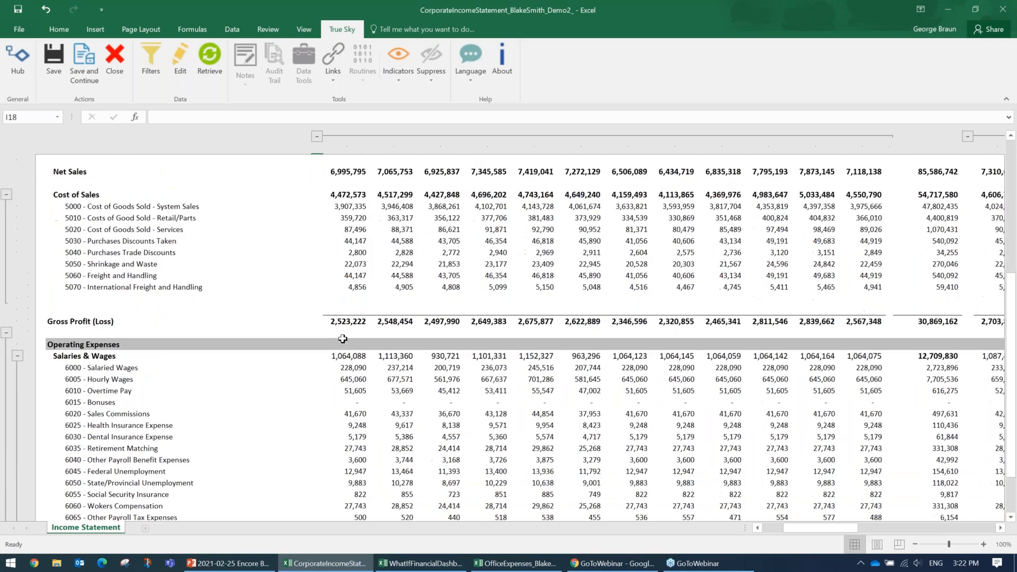
scroll(343, 339, "down", 10)
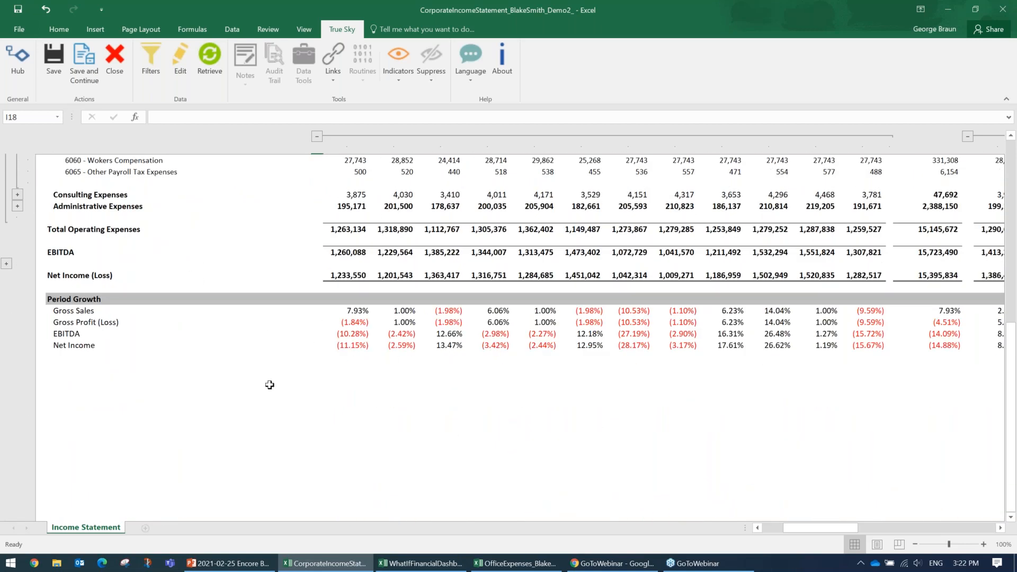
Switch to the What If Financial Dashboard workbook, maximize its window and hide the filters.
scroll(292, 381, "up", 18)
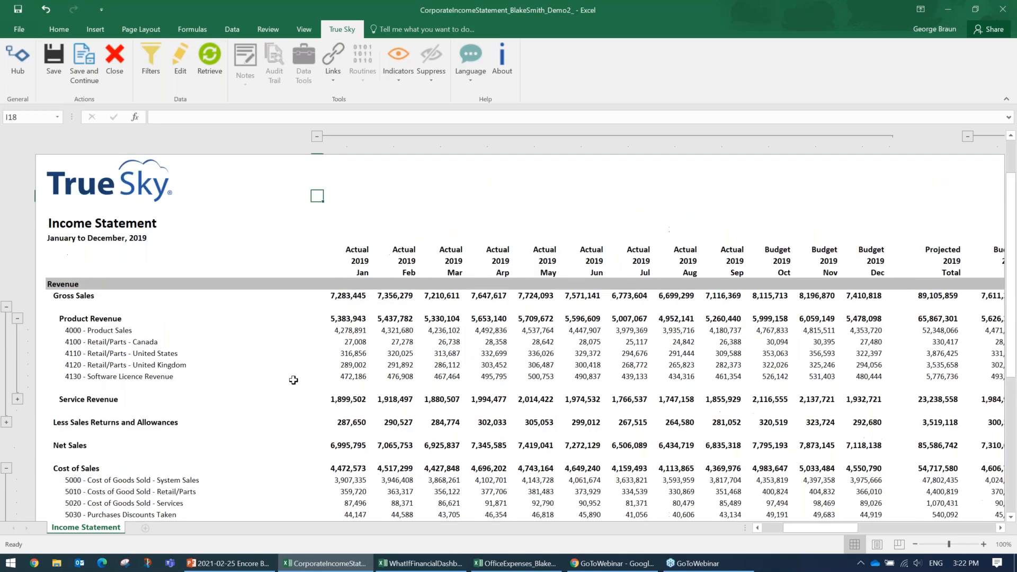
scroll(293, 379, "up", 1)
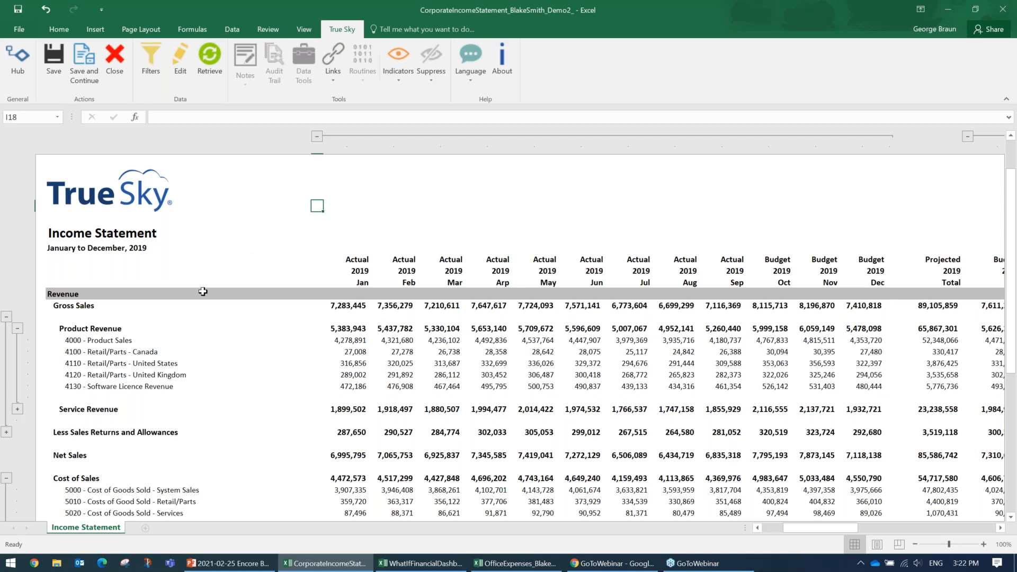
left_click(419, 568)
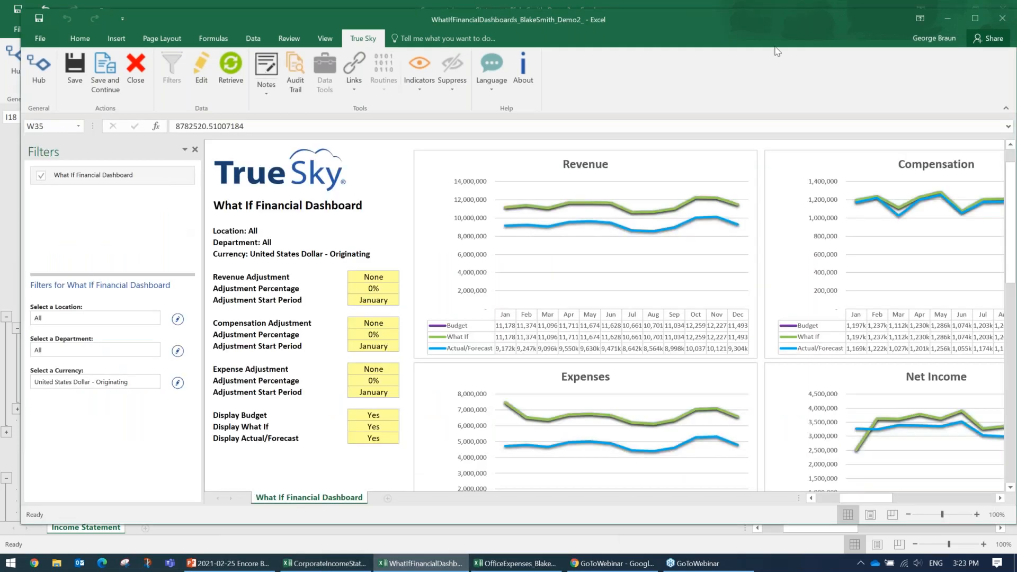
left_click(974, 19)
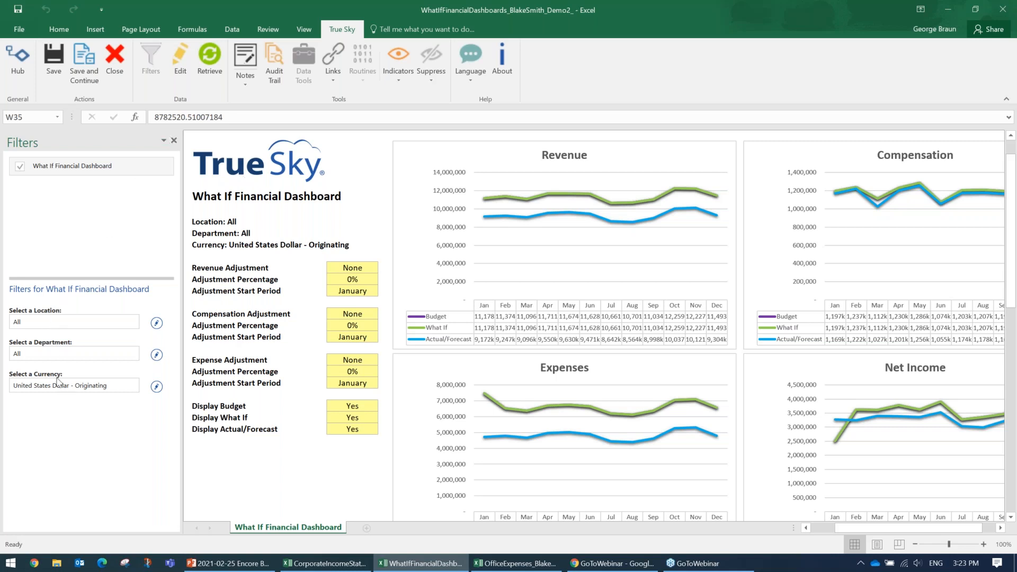
left_click(174, 140)
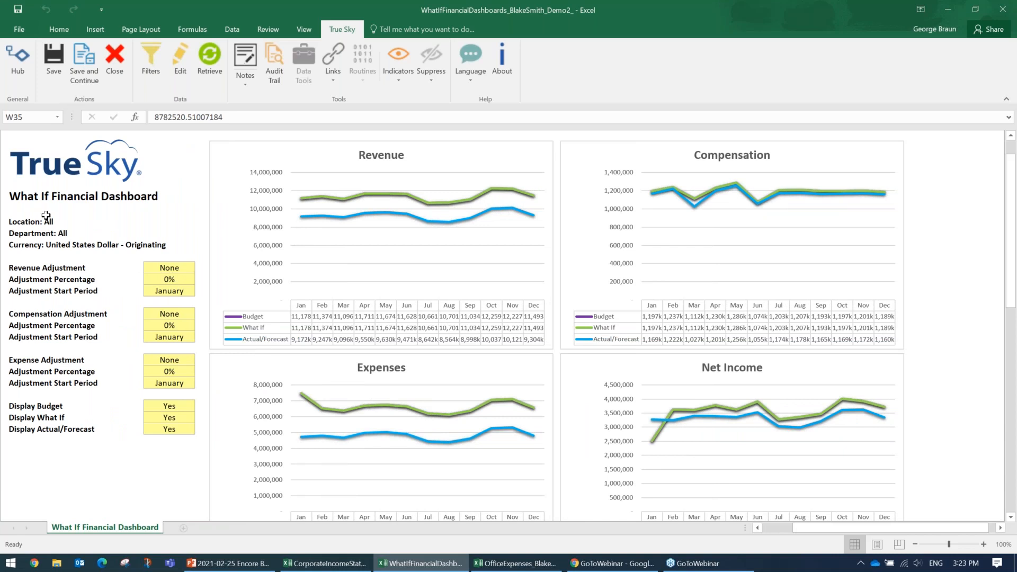
Set the Revenue Adjustment to Increase by 40%, with May as the adjustment start period.
left_click(173, 269)
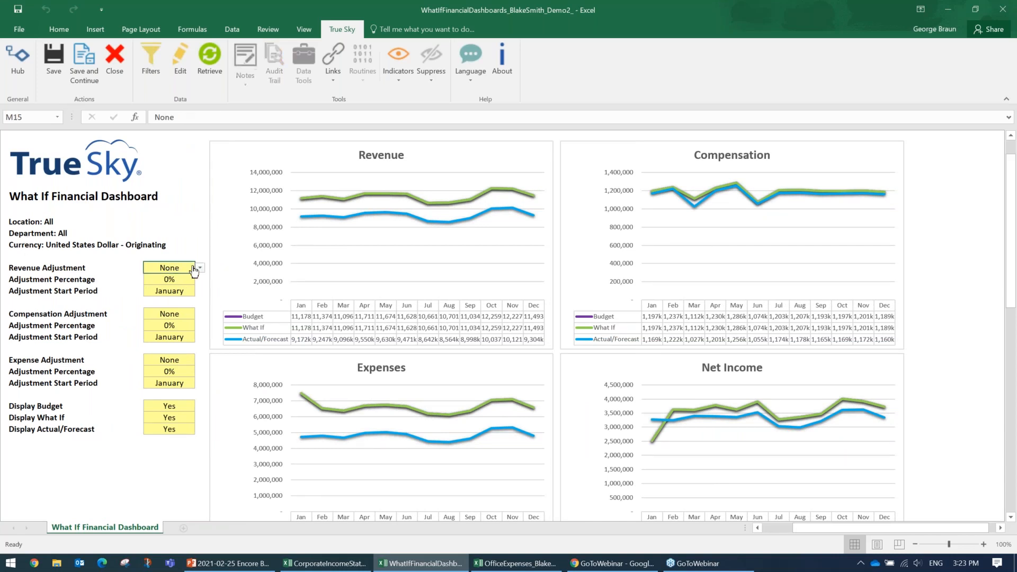
left_click(200, 267)
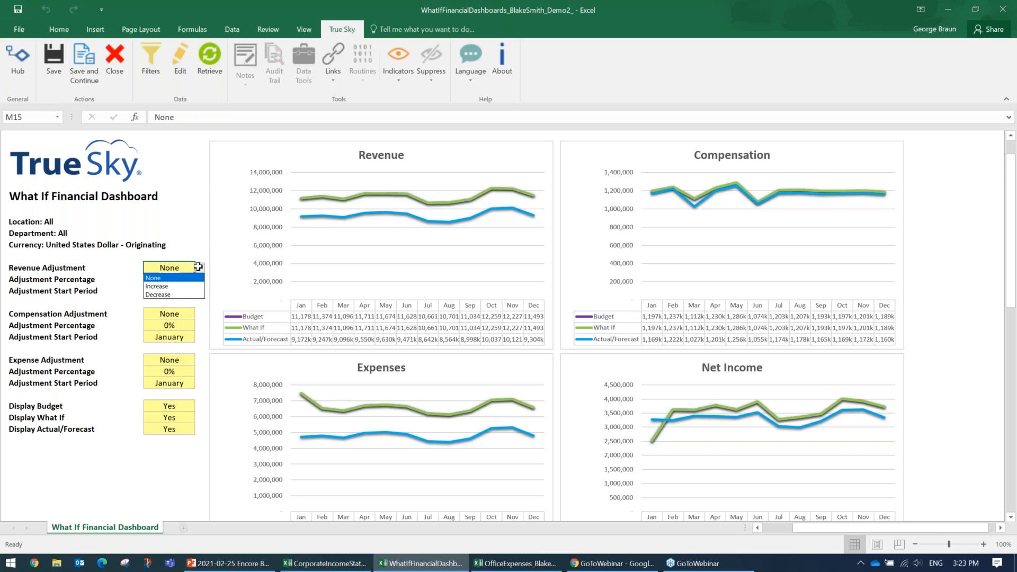
left_click(176, 286)
left_click(177, 280)
type("40")
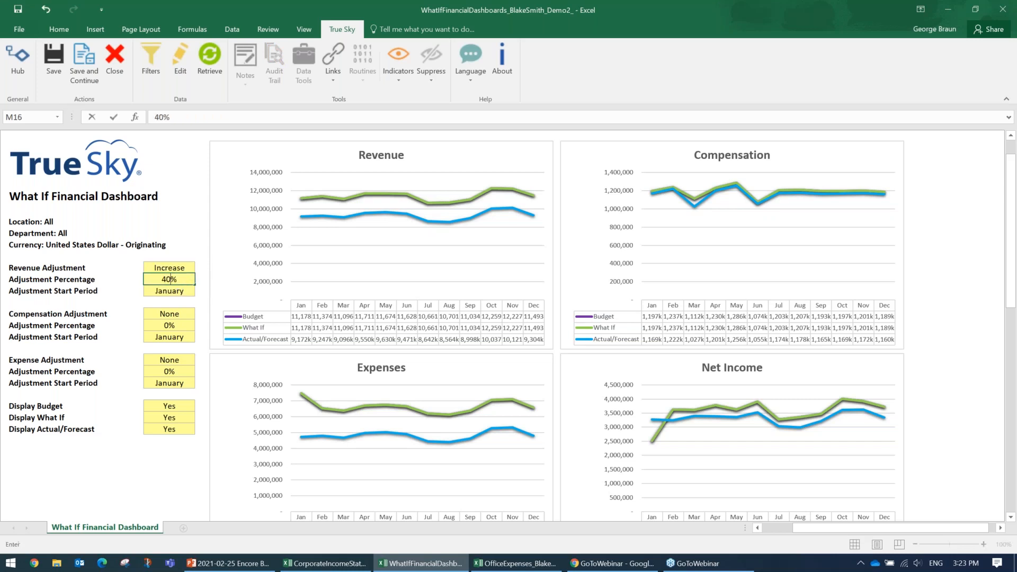
left_click(178, 292)
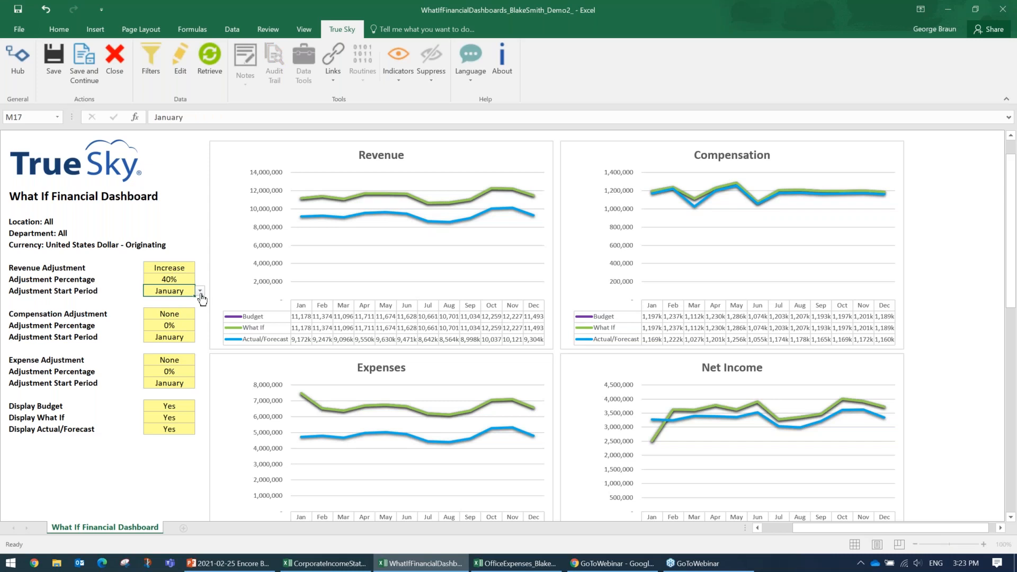
left_click(200, 290)
left_click(176, 334)
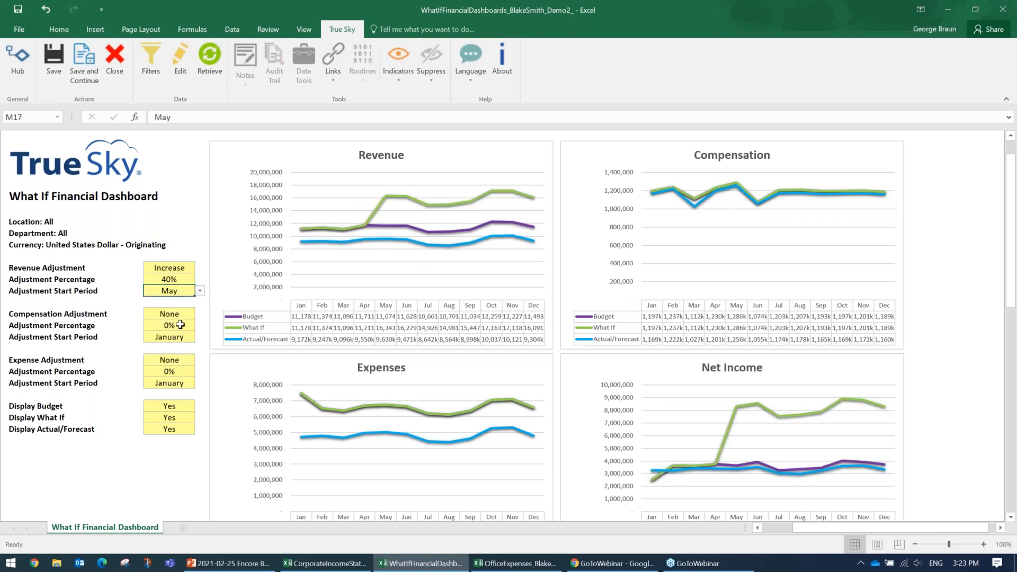
Set the Compensation Adjustment to Increase by 20%, with March as the adjustment start period.
left_click(180, 313)
left_click(200, 317)
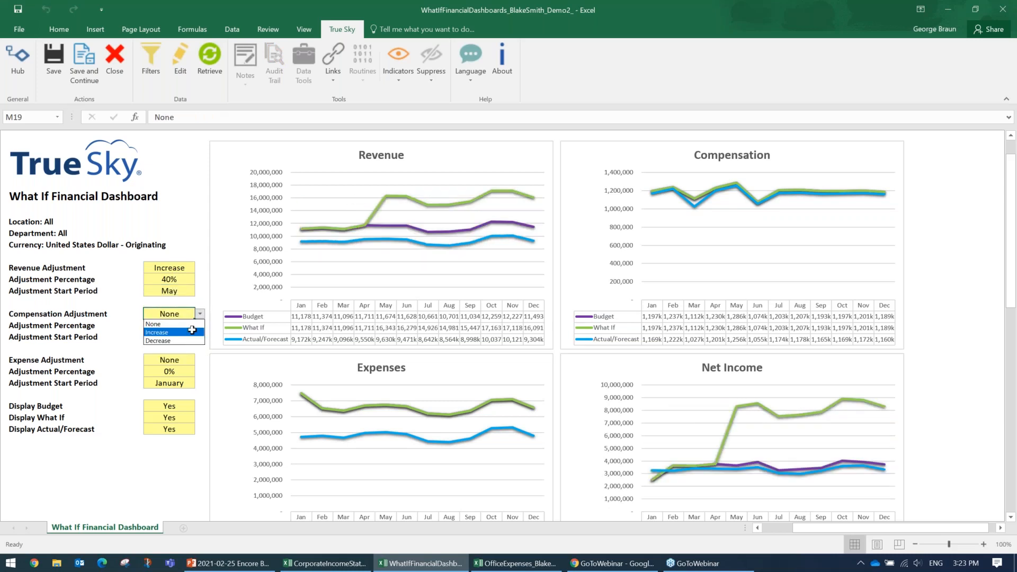
left_click(162, 326)
left_click(162, 325)
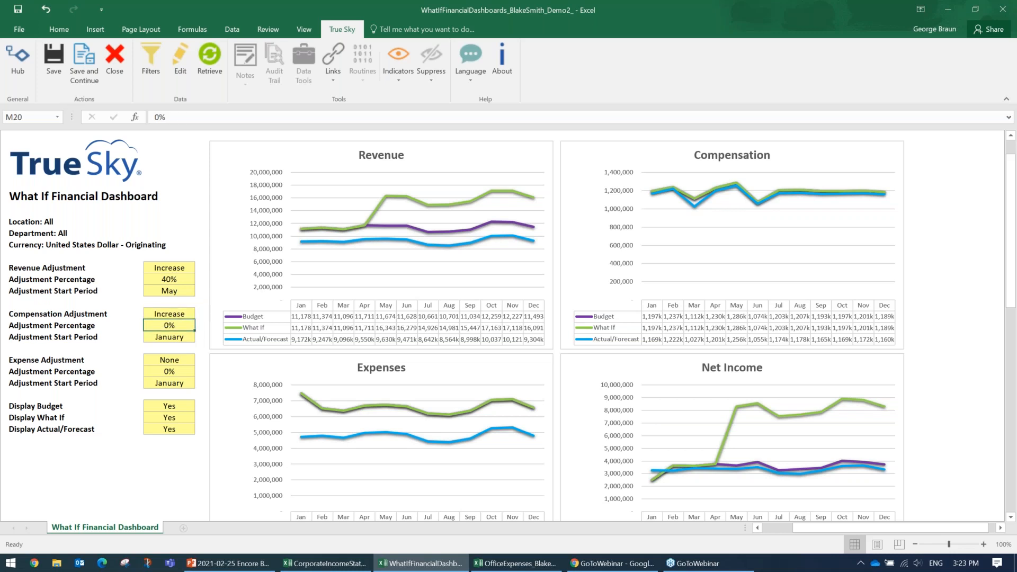
type("20")
left_click(177, 340)
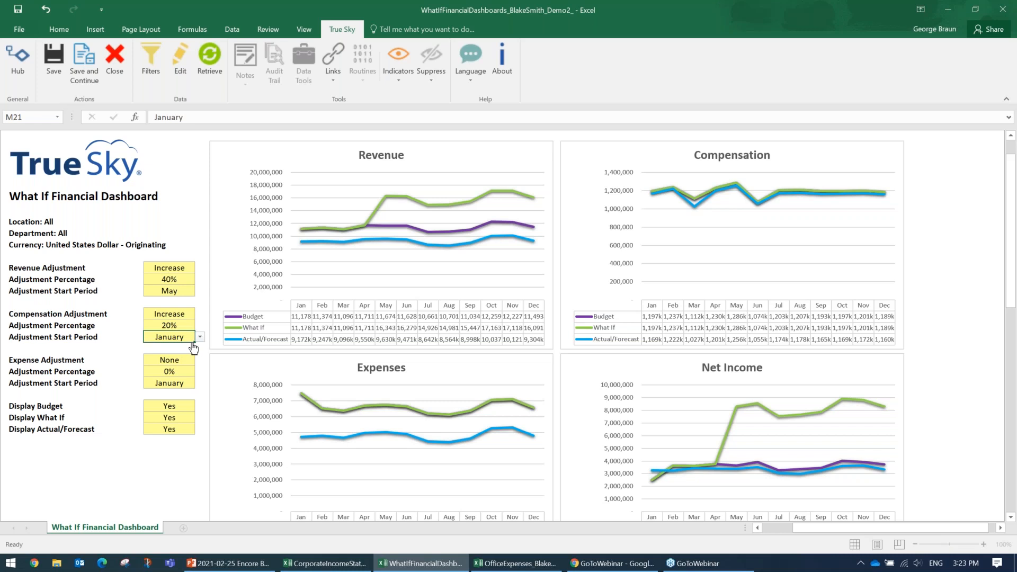
left_click(201, 337)
left_click(177, 365)
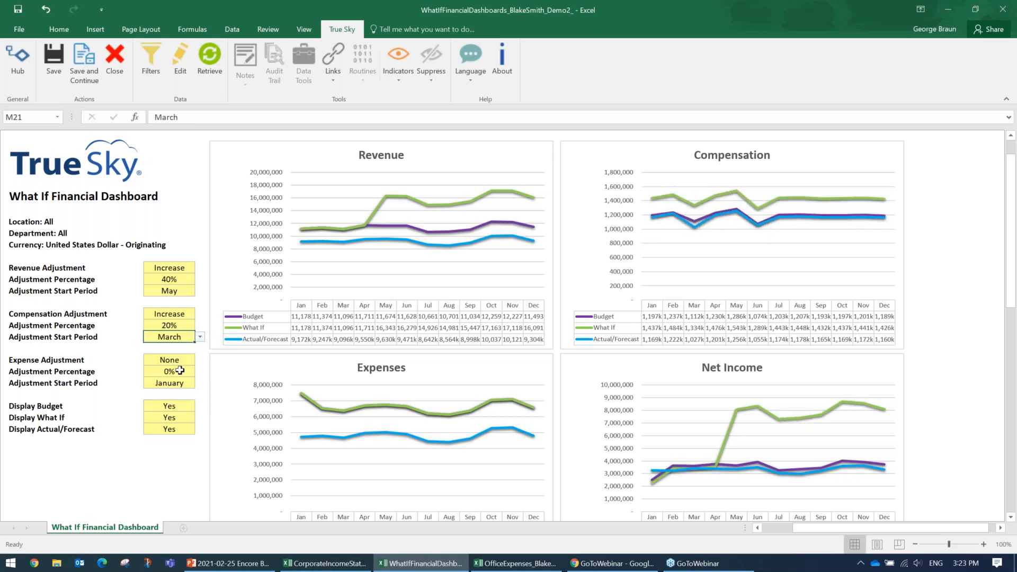
Set the Expense Adjustment to Increase by 10%, with March as the adjustment start period.
left_click(191, 361)
left_click(200, 361)
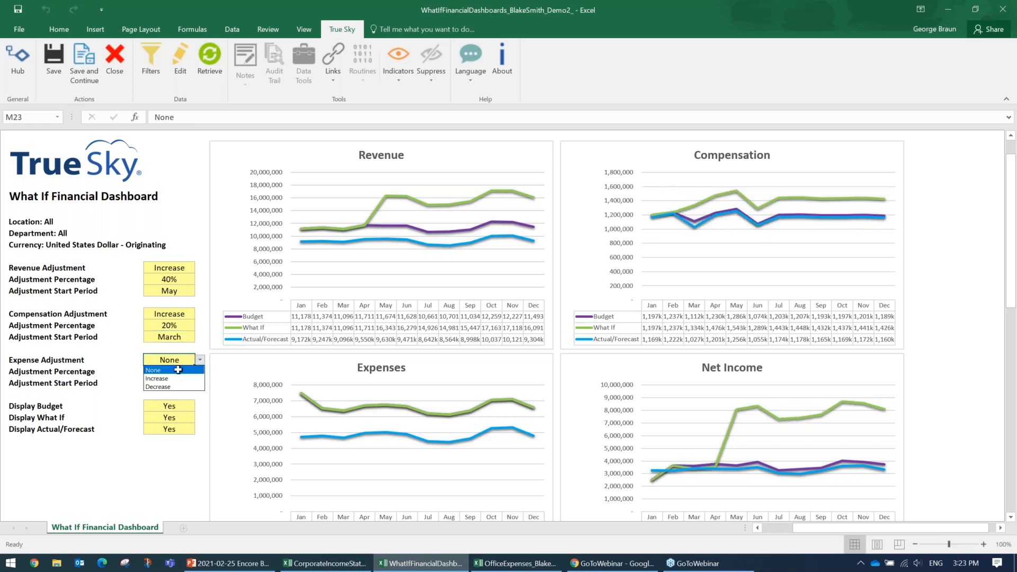
left_click(173, 377)
left_click(173, 373)
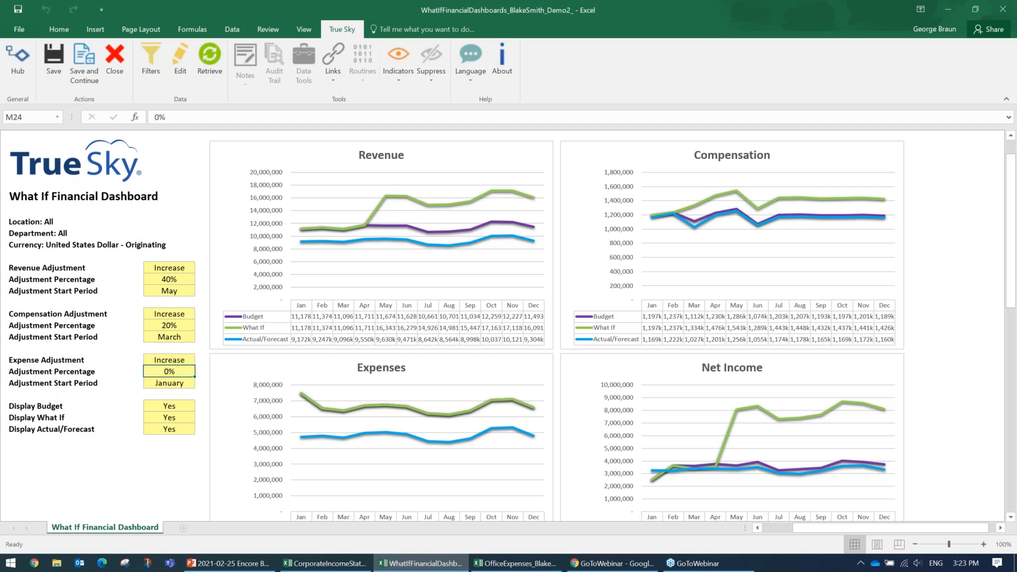
type("10")
left_click(185, 385)
left_click(200, 383)
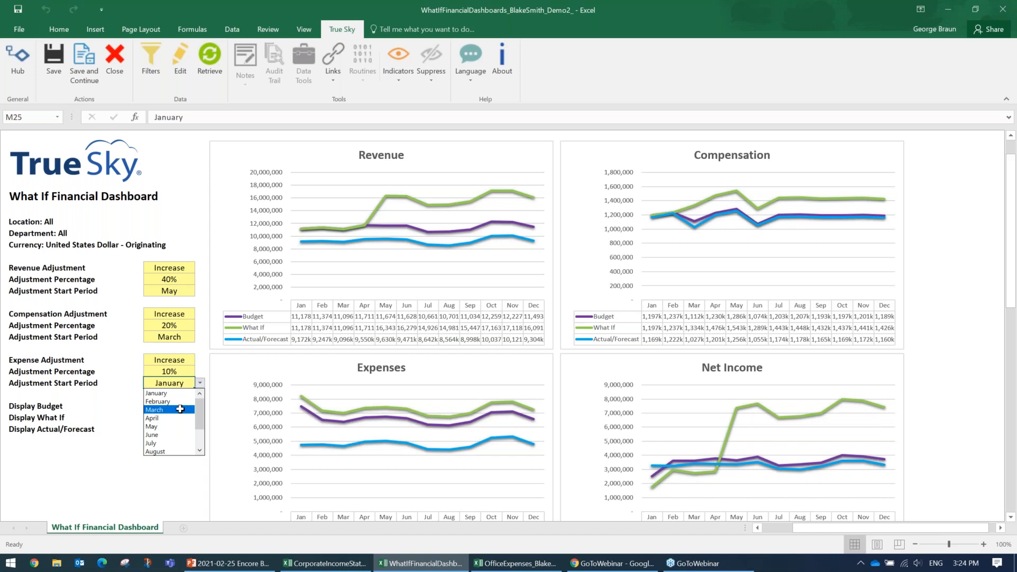
left_click(183, 410)
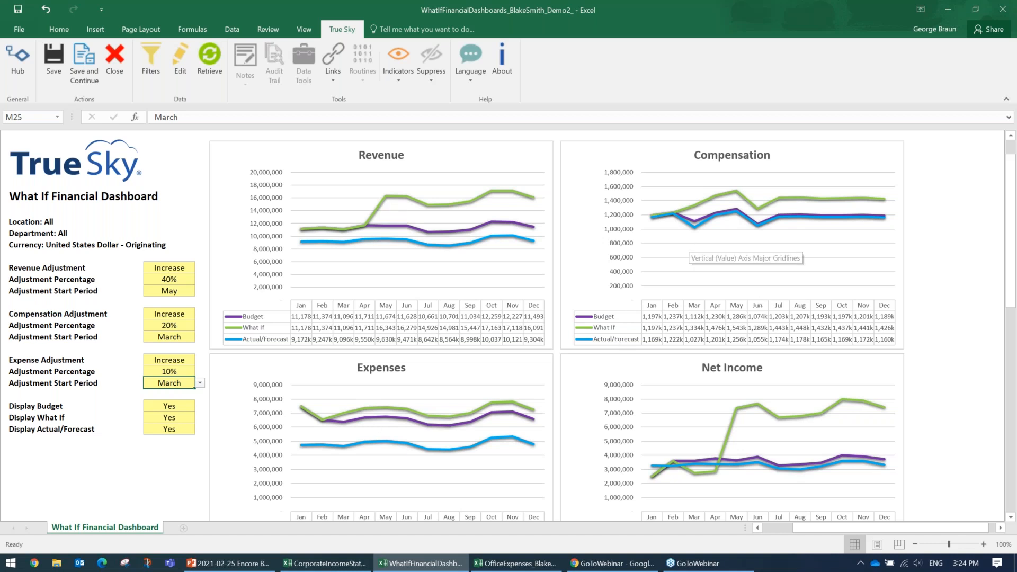
Examine the Expenses and Net Income charts with their monthly Budget, What If and Actual/Forecast figures.
left_click(1010, 517)
left_click(1012, 518)
left_click(1012, 519)
left_click(1013, 519)
left_click(1013, 518)
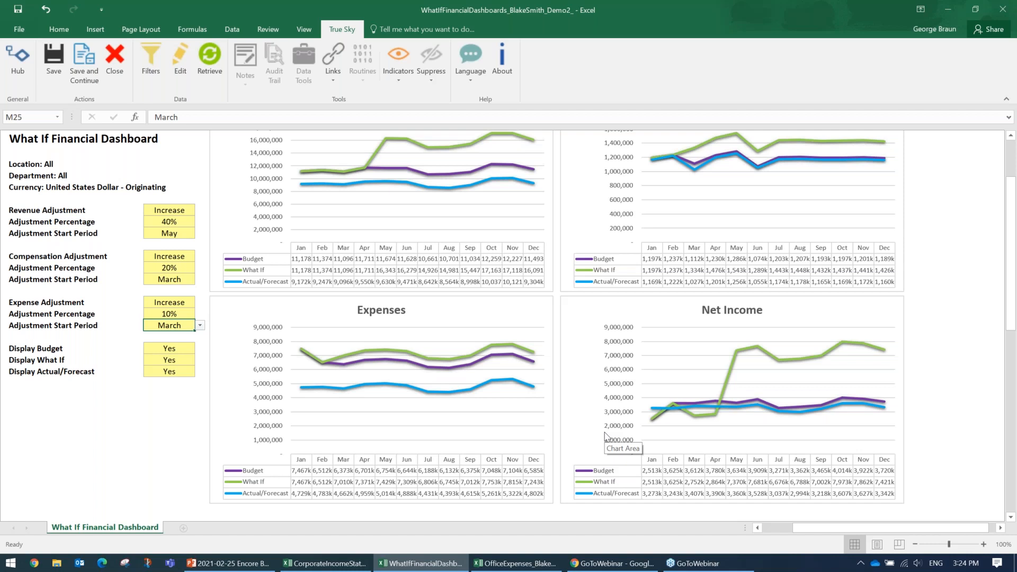
Switch to the webinar presentation in PowerPoint and start the slide show from slide 17, What True Sky Can Do.
left_click(219, 563)
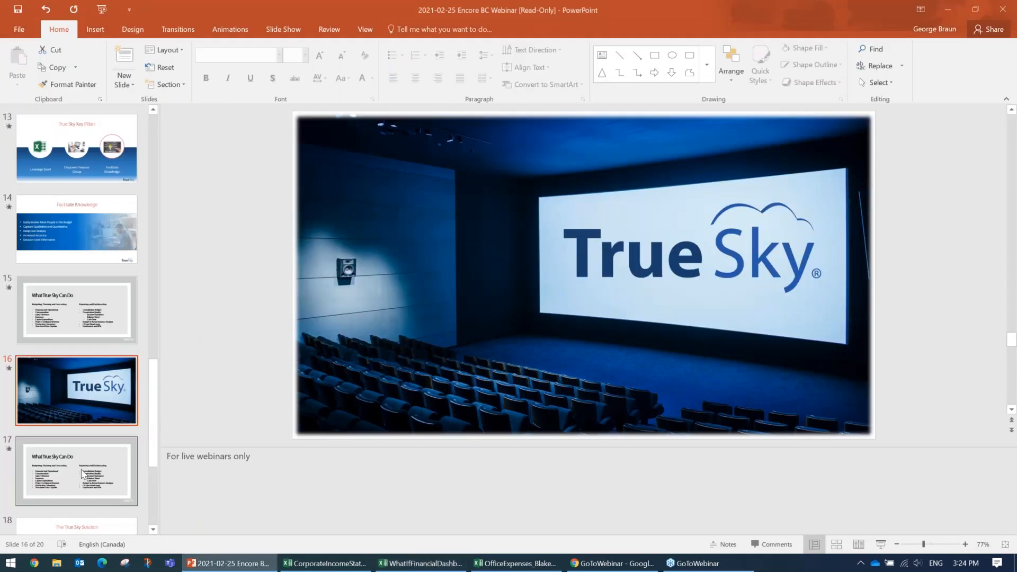
key("Down")
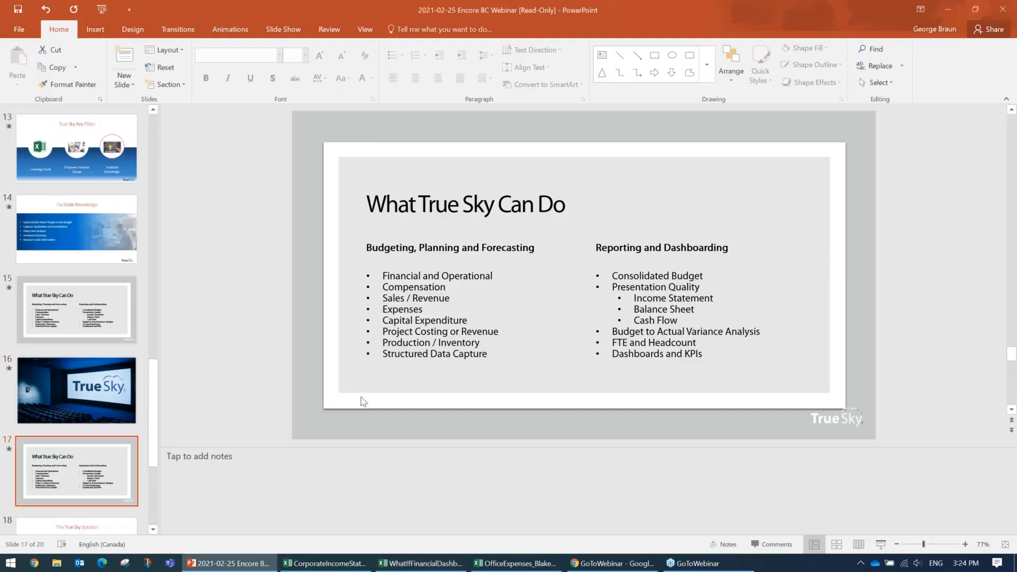
left_click(881, 545)
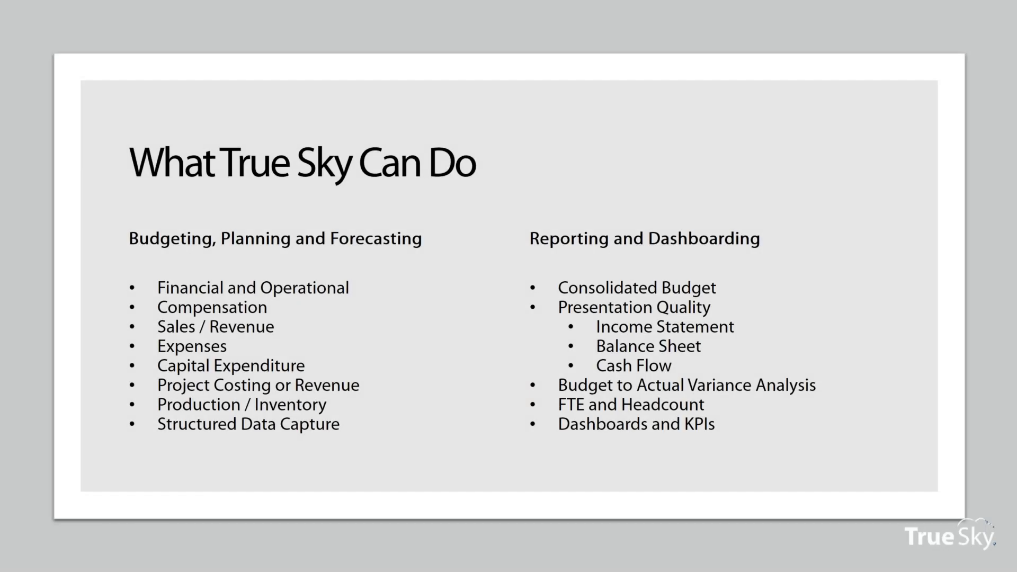